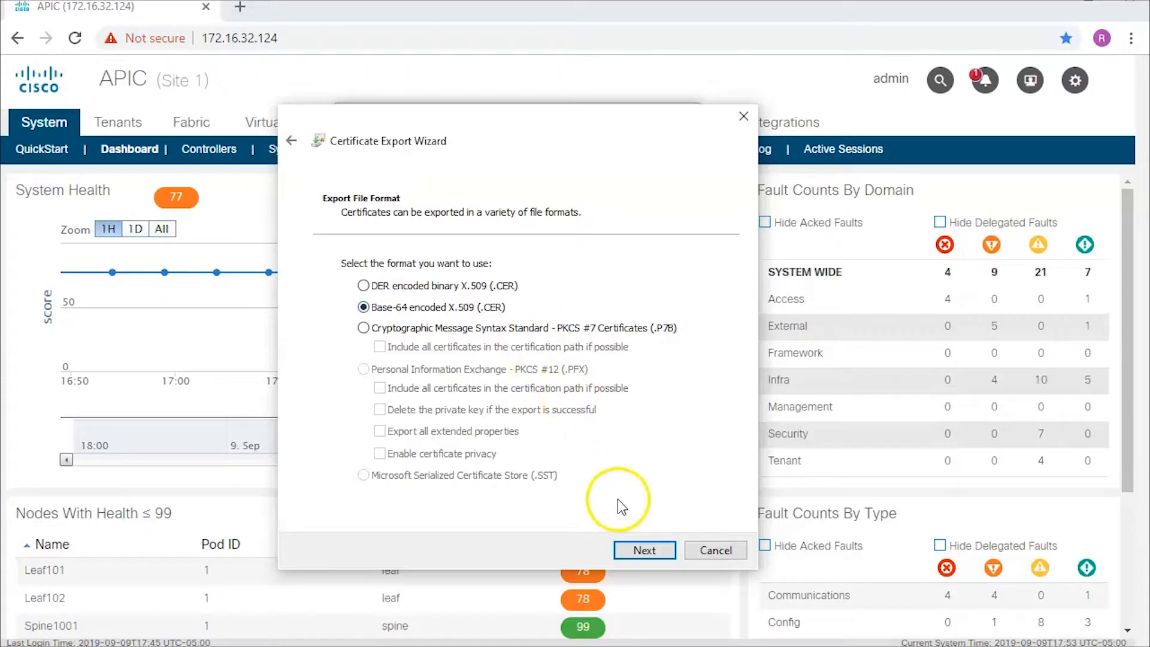
- Save the exported certificate as APIC.cer on the Desktop and finish the export wizard
left_click(644, 548)
left_click(670, 286)
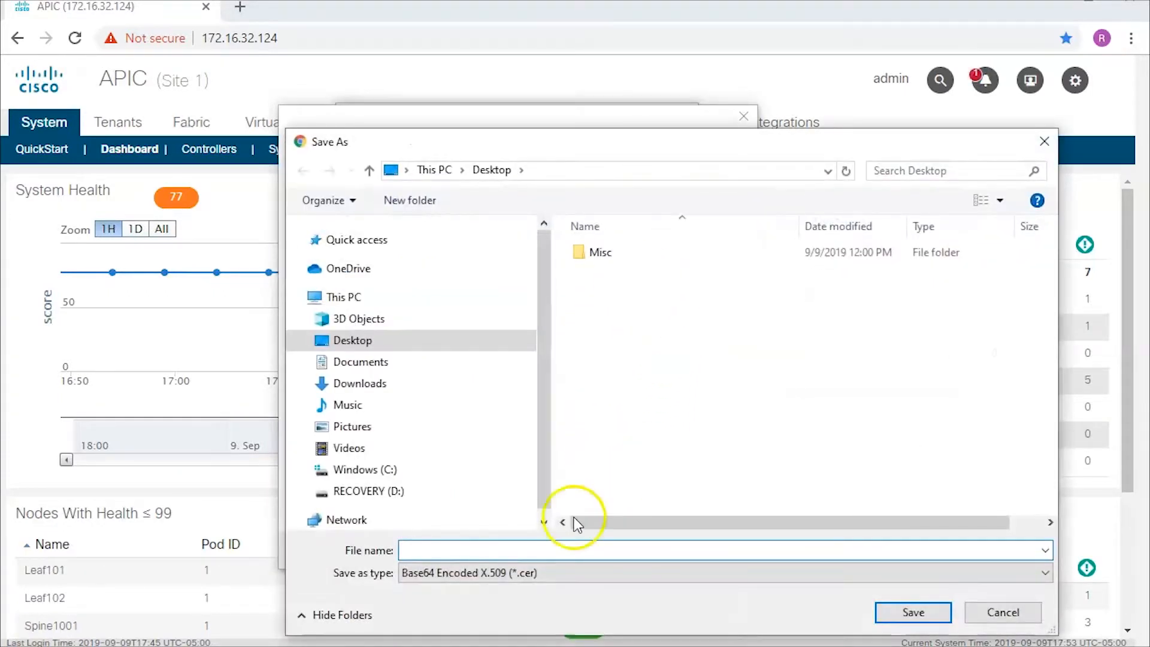
left_click(457, 549)
type("API")
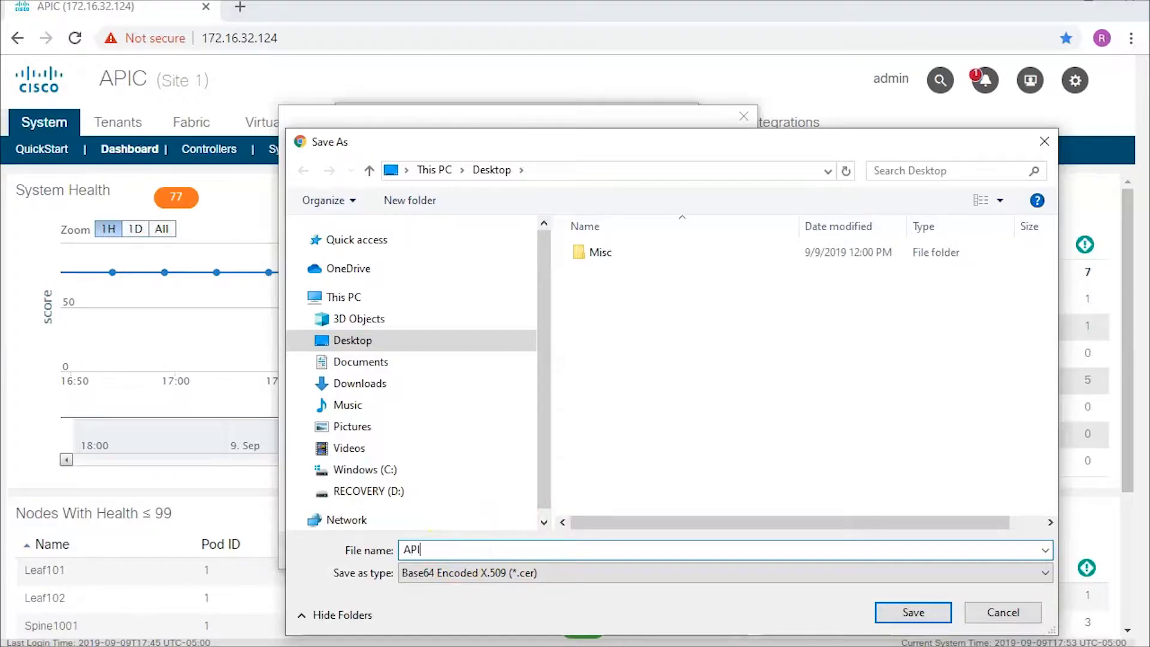
type("C")
left_click(881, 613)
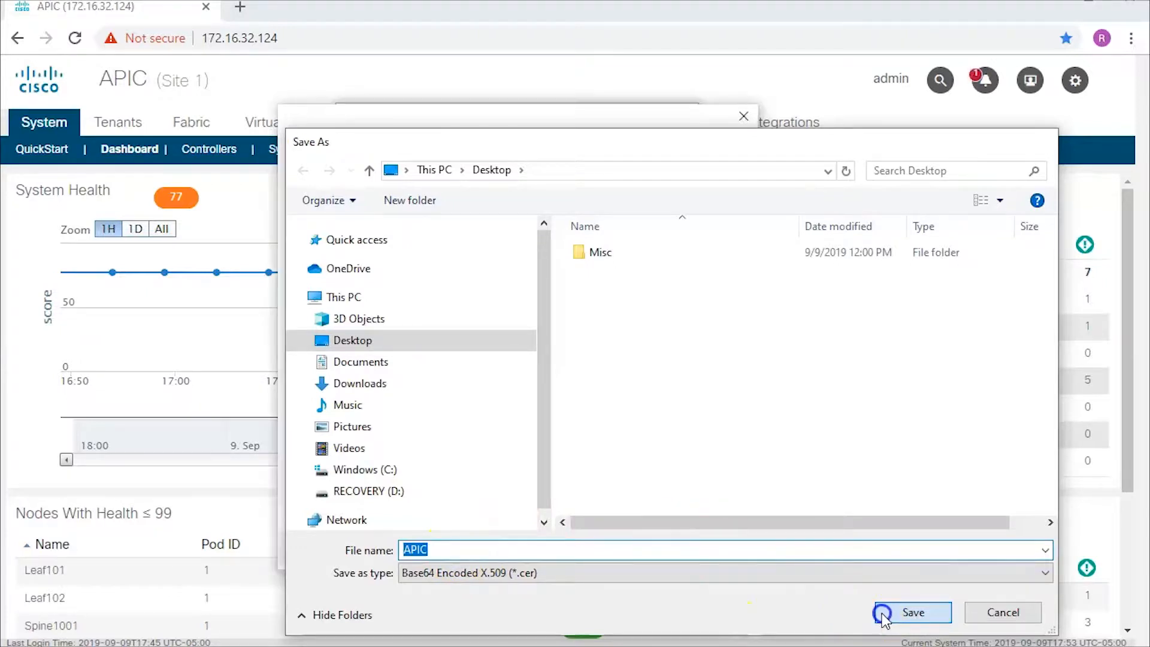
left_click(642, 549)
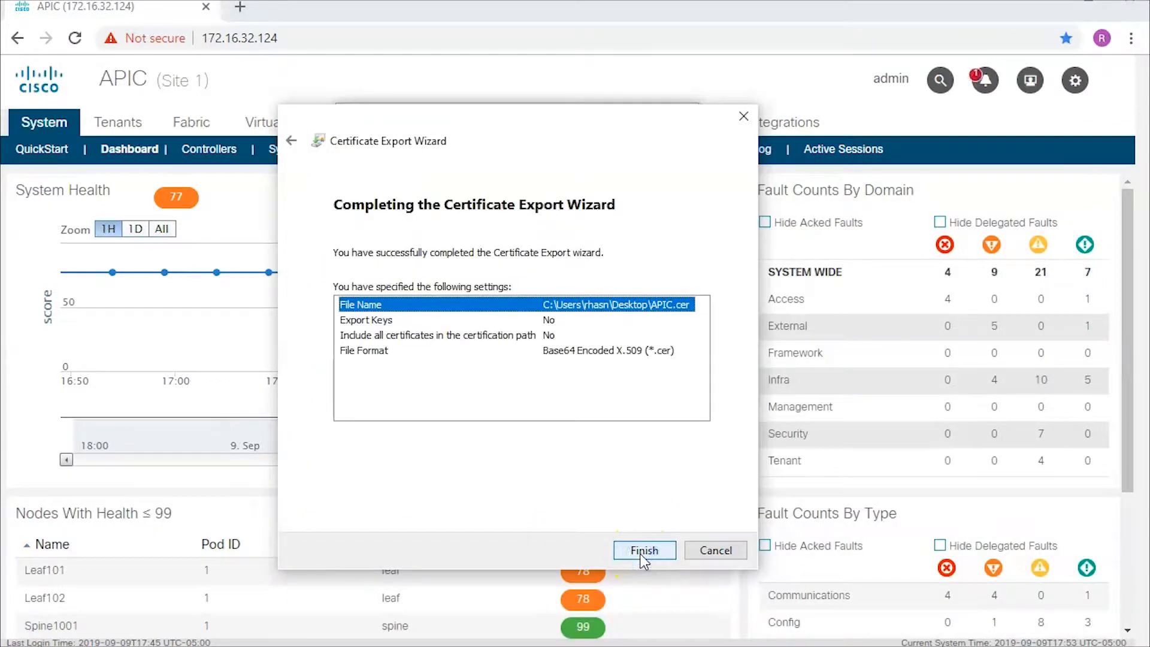
left_click(642, 552)
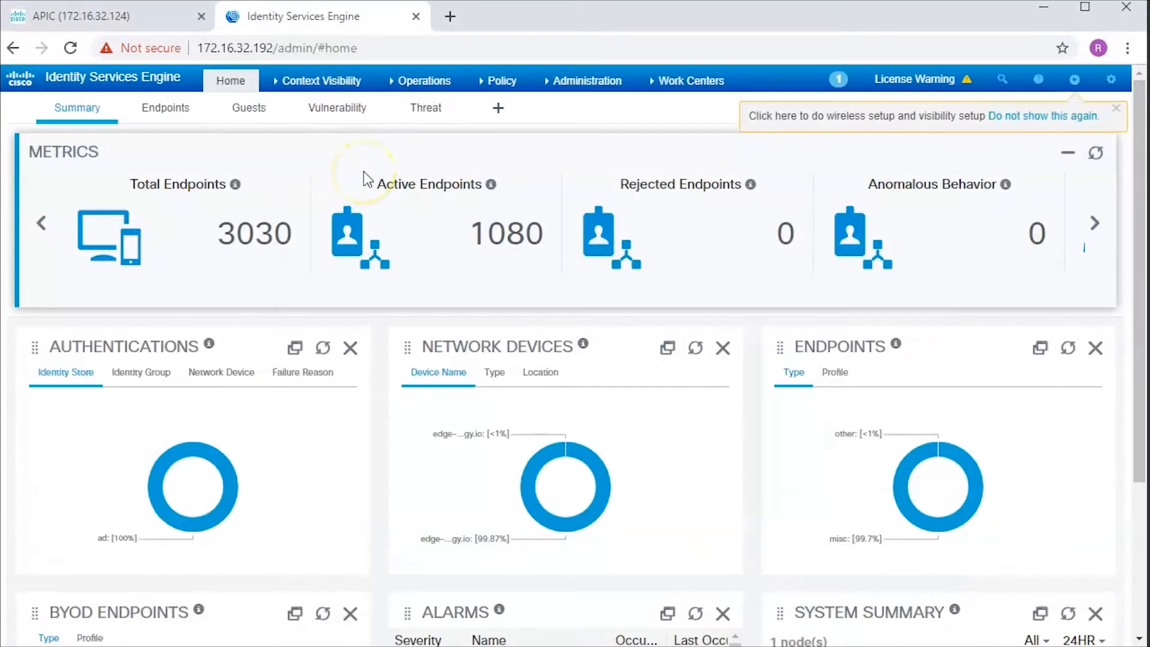
- Start a Trusted Certificates import in ISE and choose the APIC.cer file
left_click(557, 83)
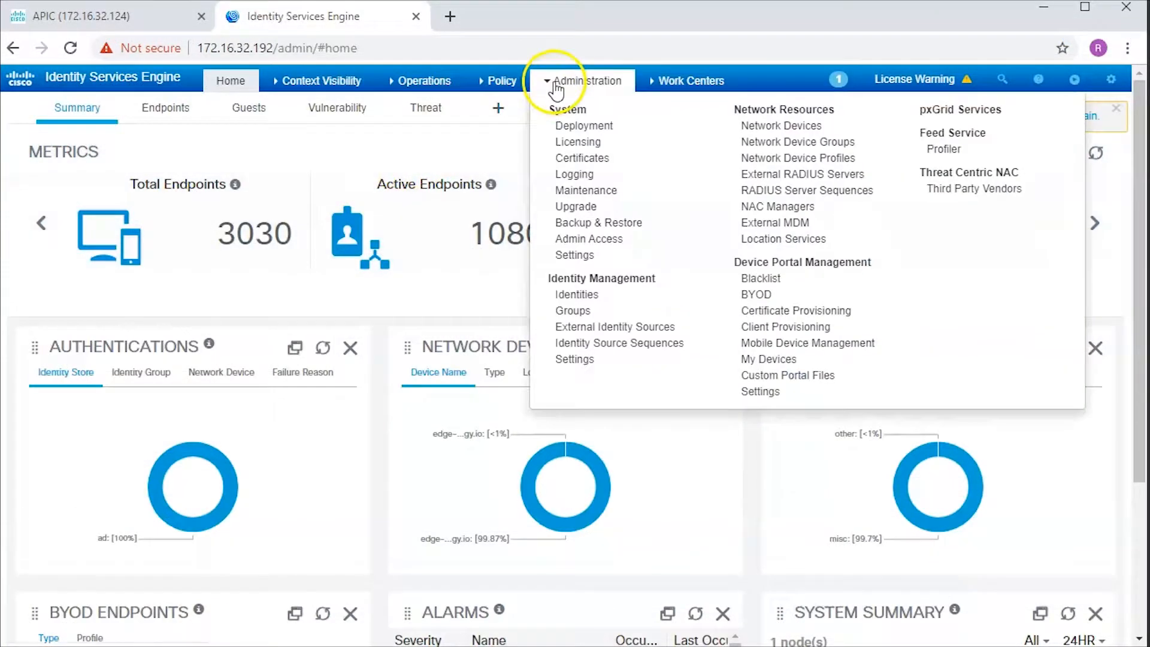
left_click(574, 160)
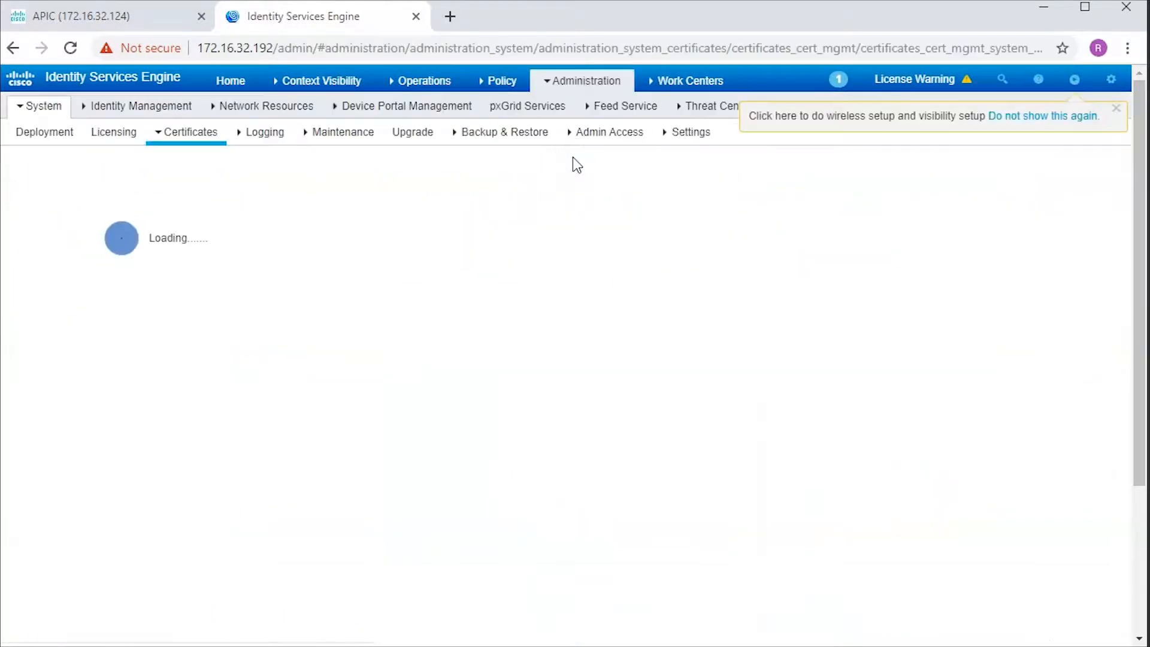
left_click(37, 239)
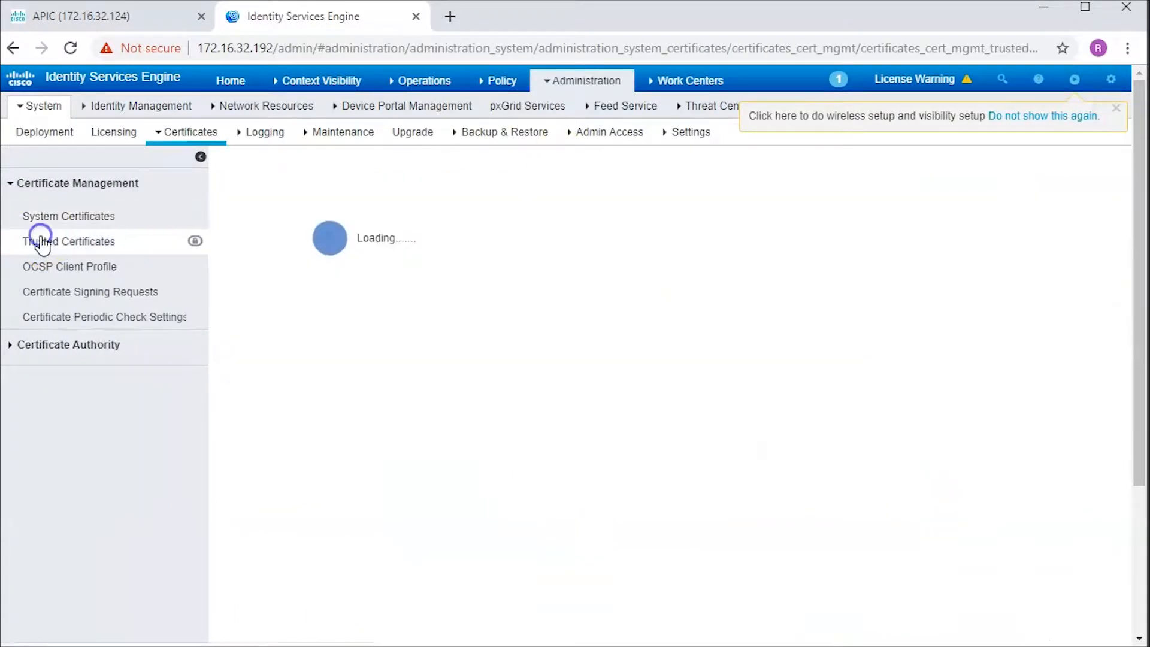
left_click(303, 218)
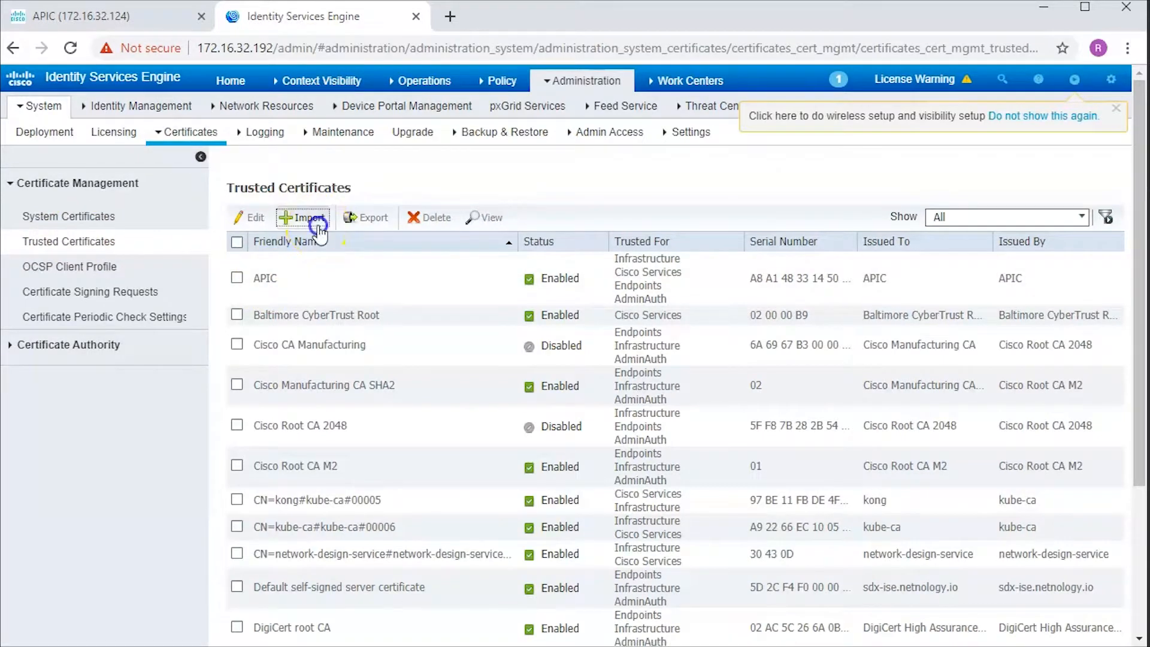
left_click(487, 211)
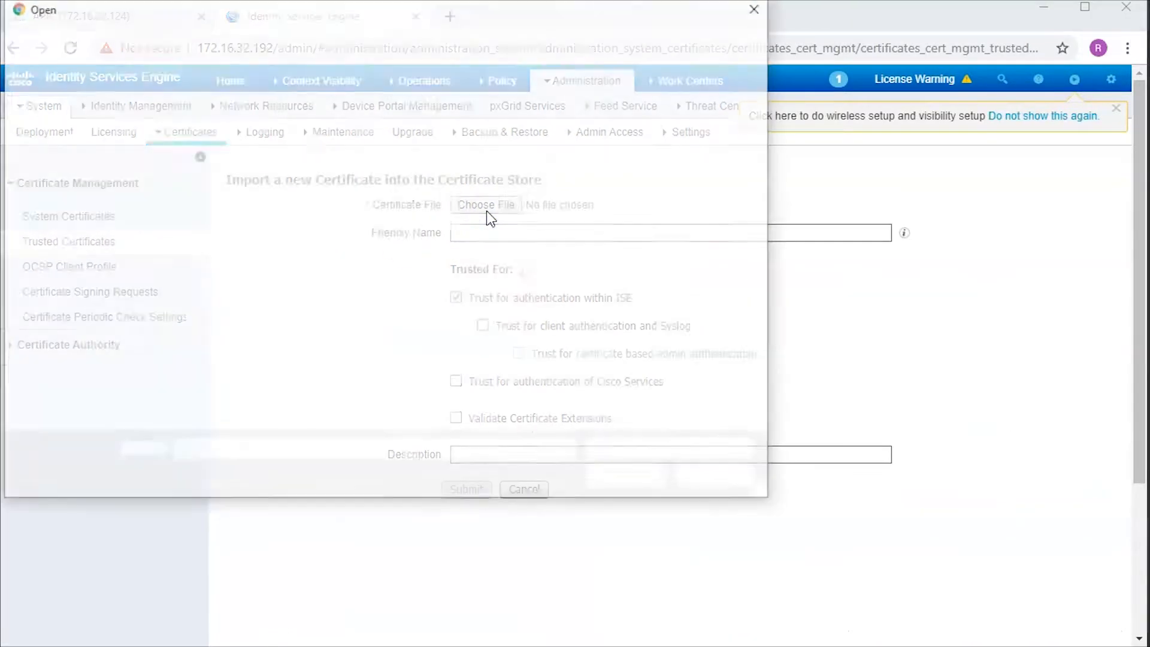
left_click(175, 145)
left_click(593, 478)
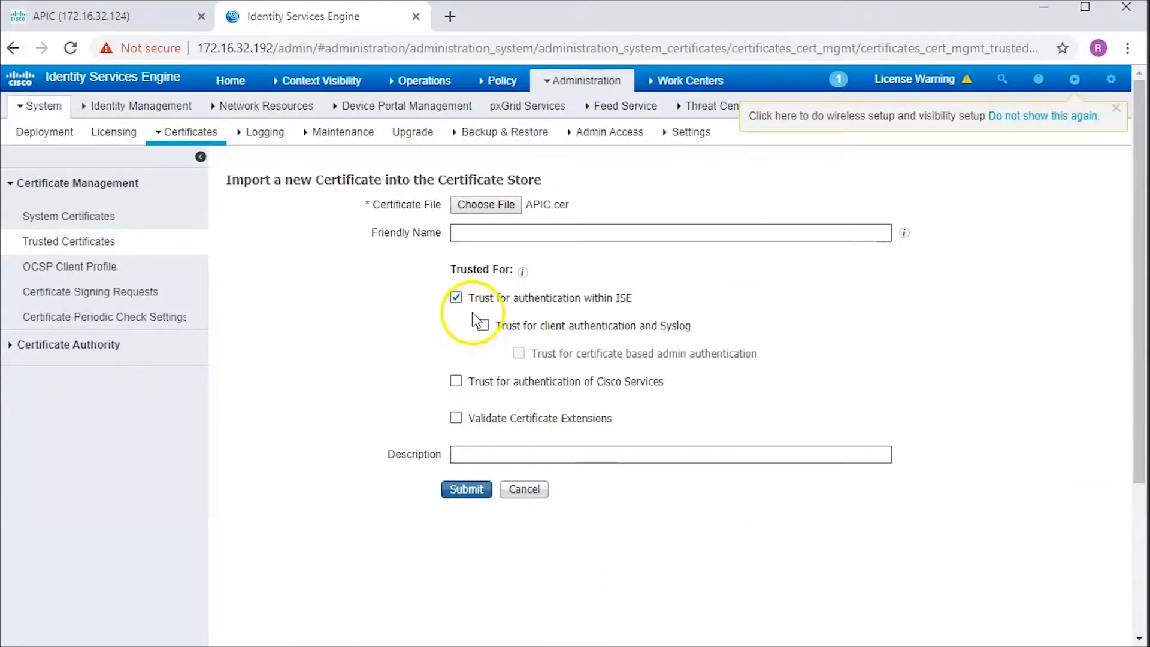
- Trust APIC.cer for client authentication and Syslog, admin authentication, and Cisco Services authentication
left_click(483, 325)
left_click(519, 355)
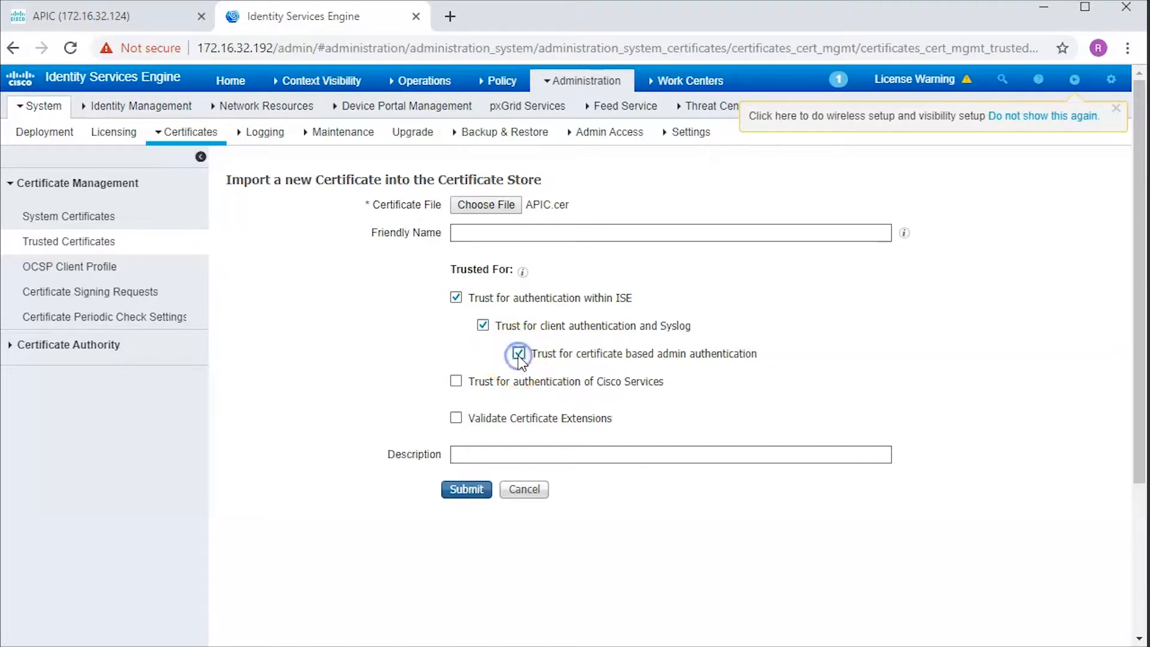
left_click(456, 382)
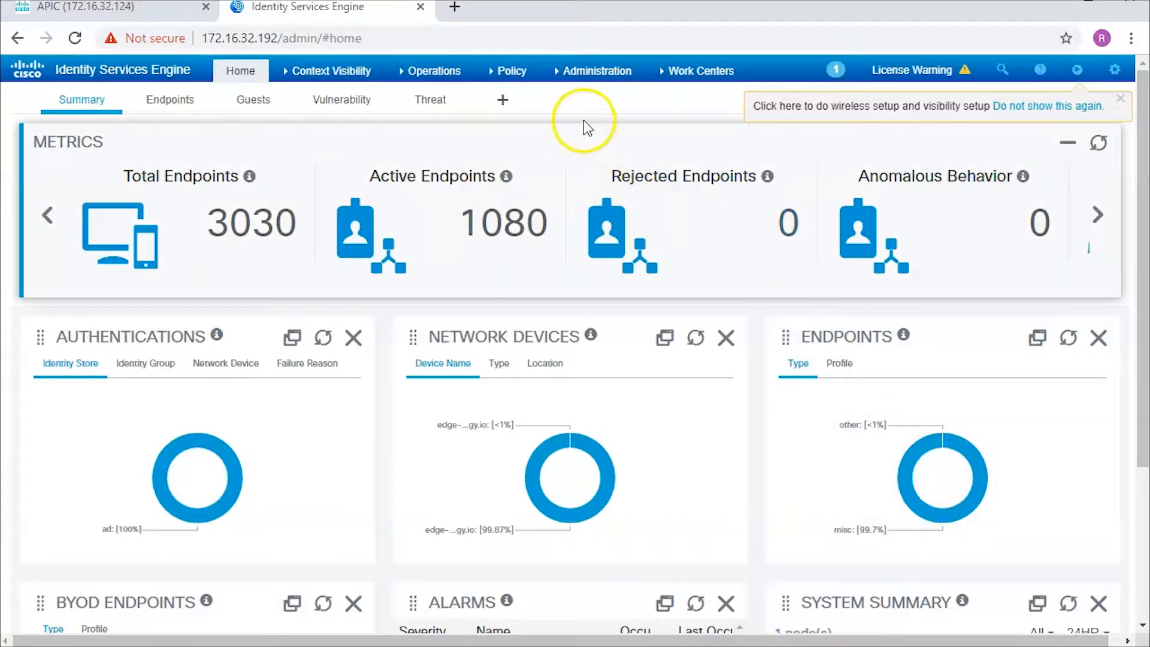
- Go to the Active Directory join points under External Identity Sources, abandoning a new join point form
left_click(584, 77)
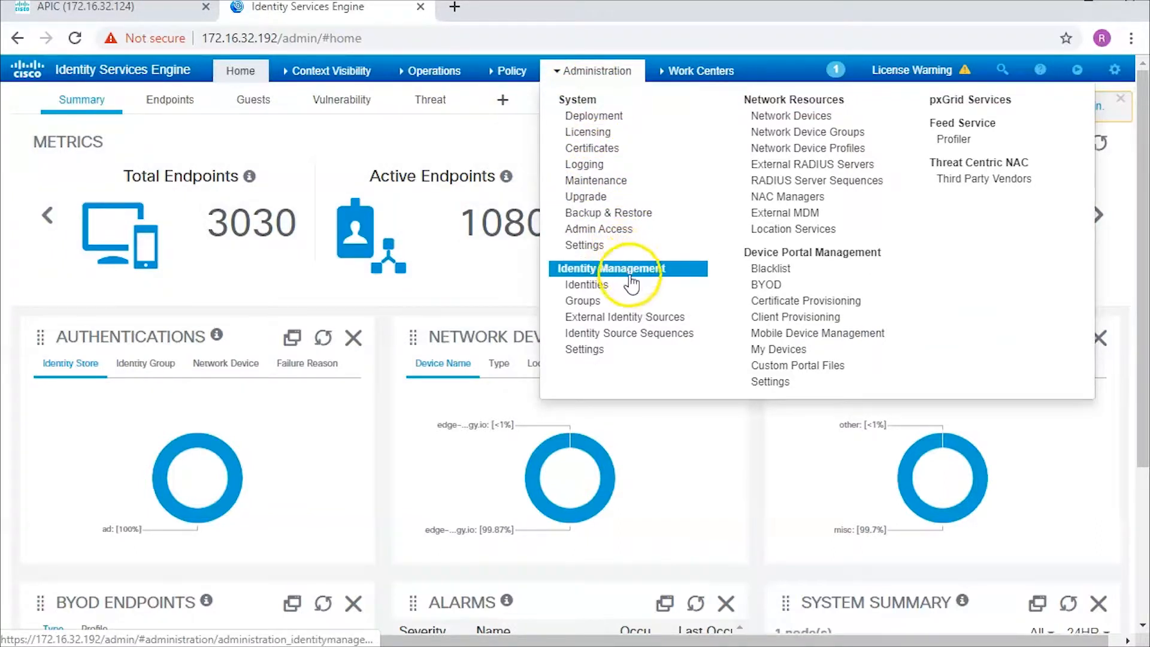
left_click(648, 318)
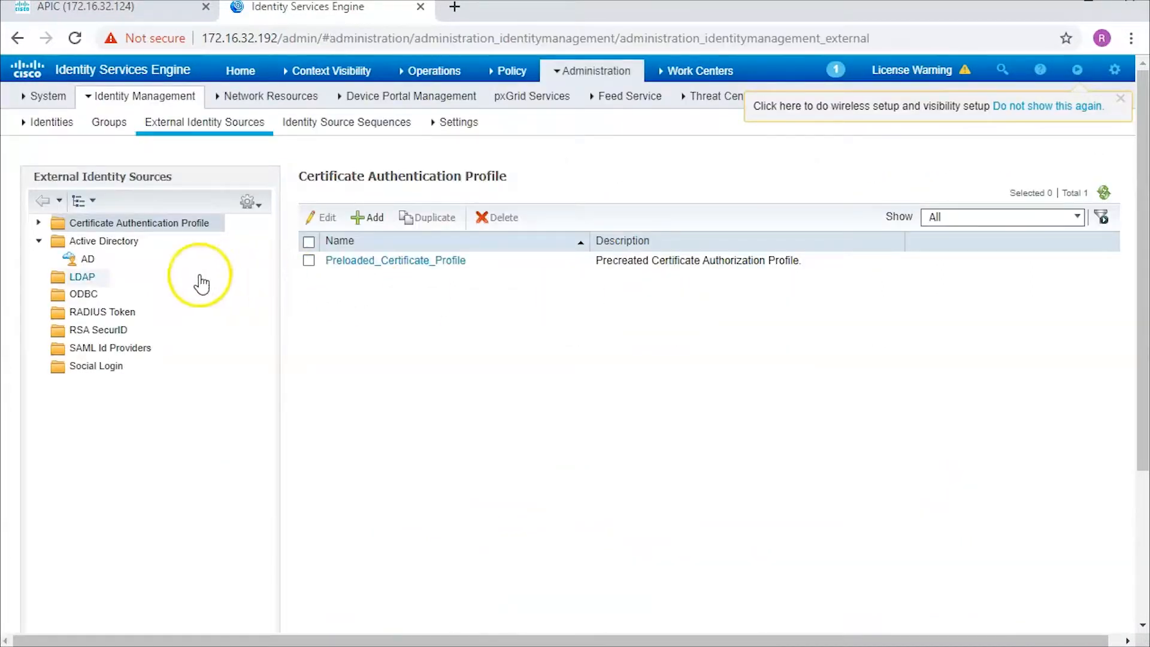
left_click(116, 242)
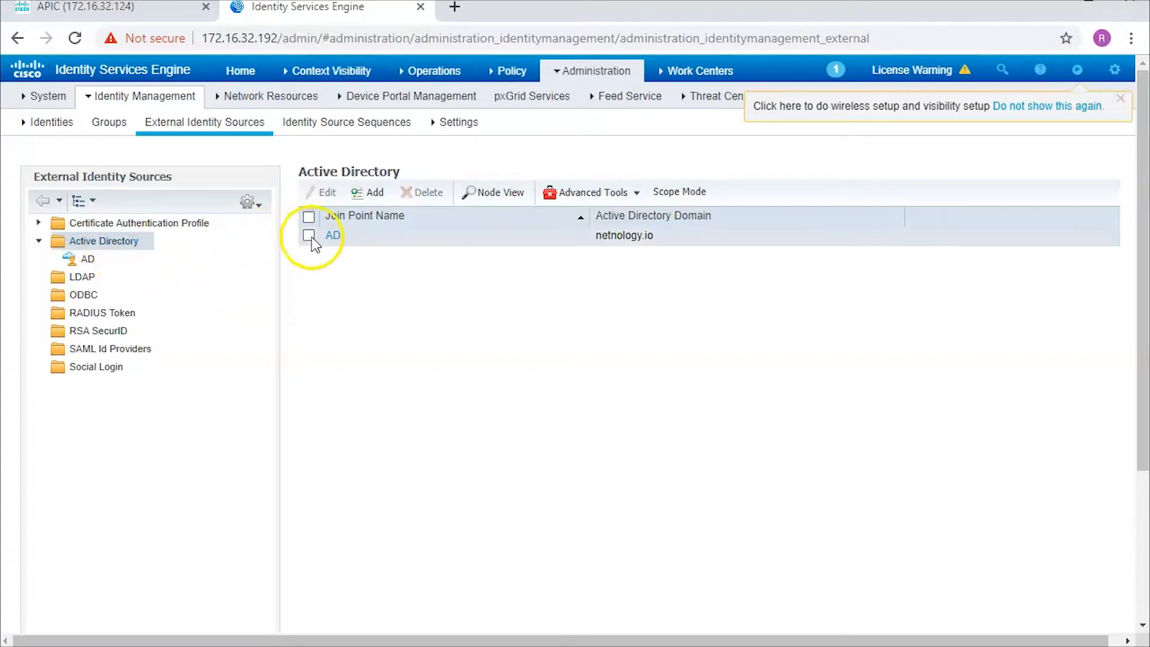
left_click(371, 194)
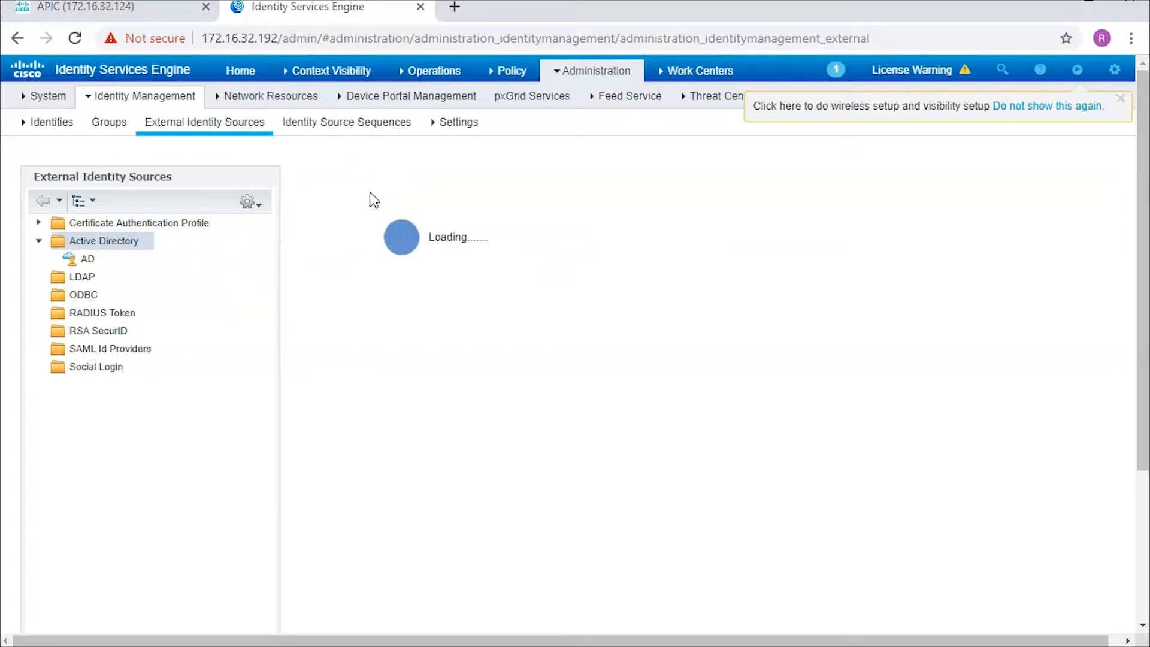
left_click(371, 218)
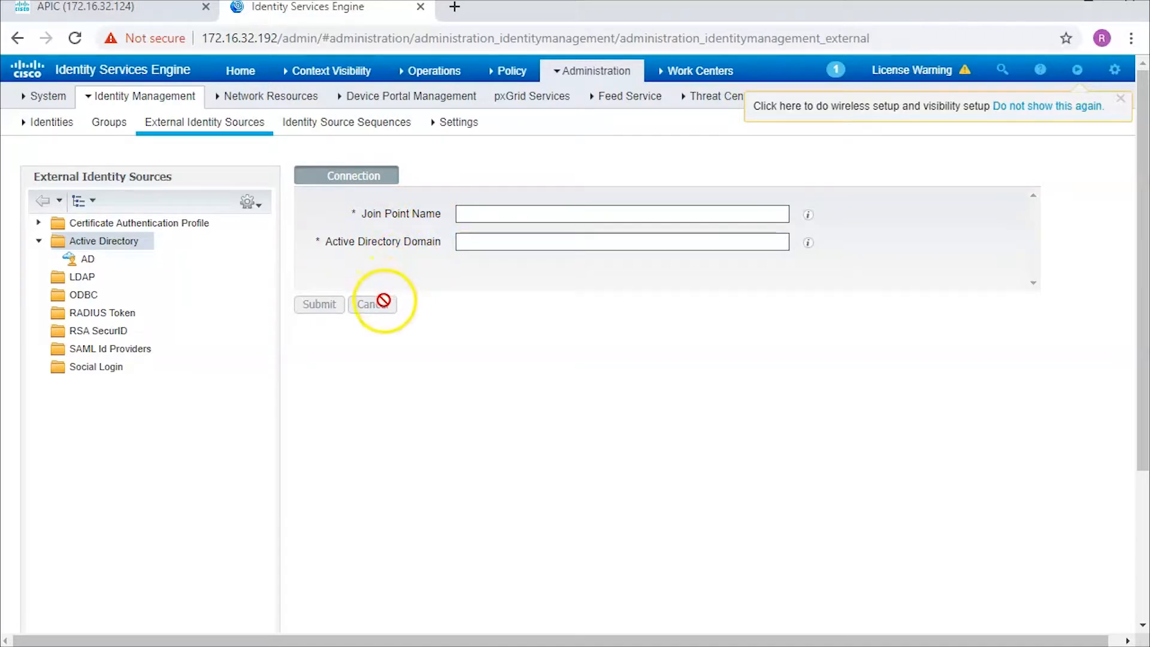
left_click(95, 260)
- Open the AD join point's Groups tab to check the three retrieved netnology.io groups
left_click(91, 260)
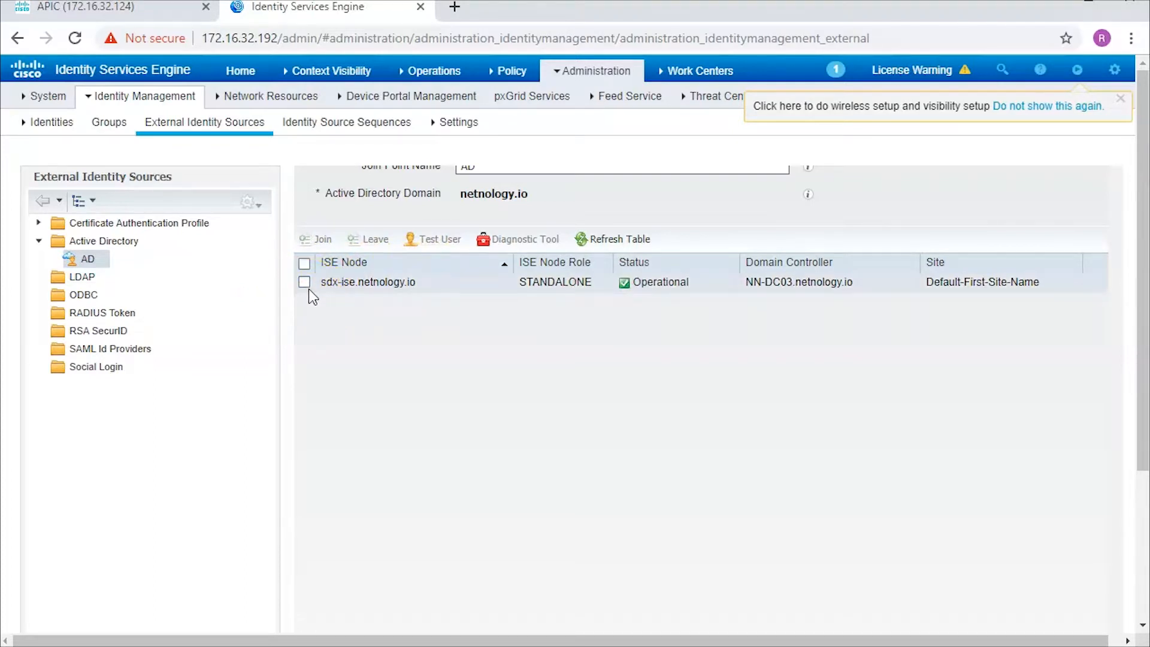
left_click(83, 259)
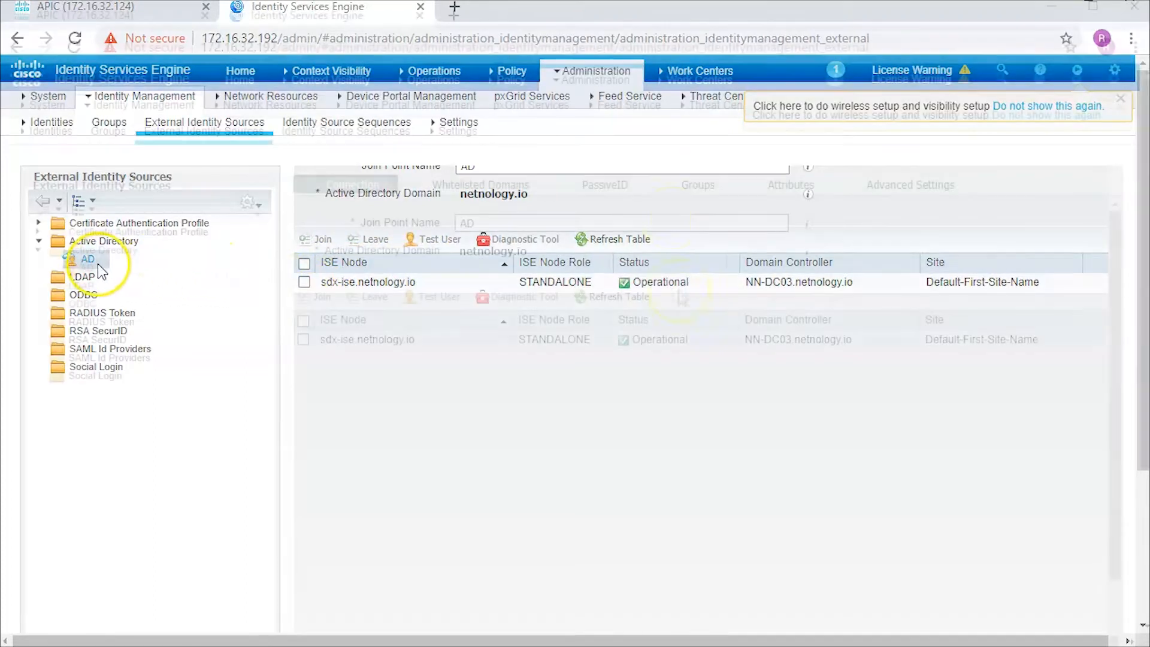
left_click(691, 186)
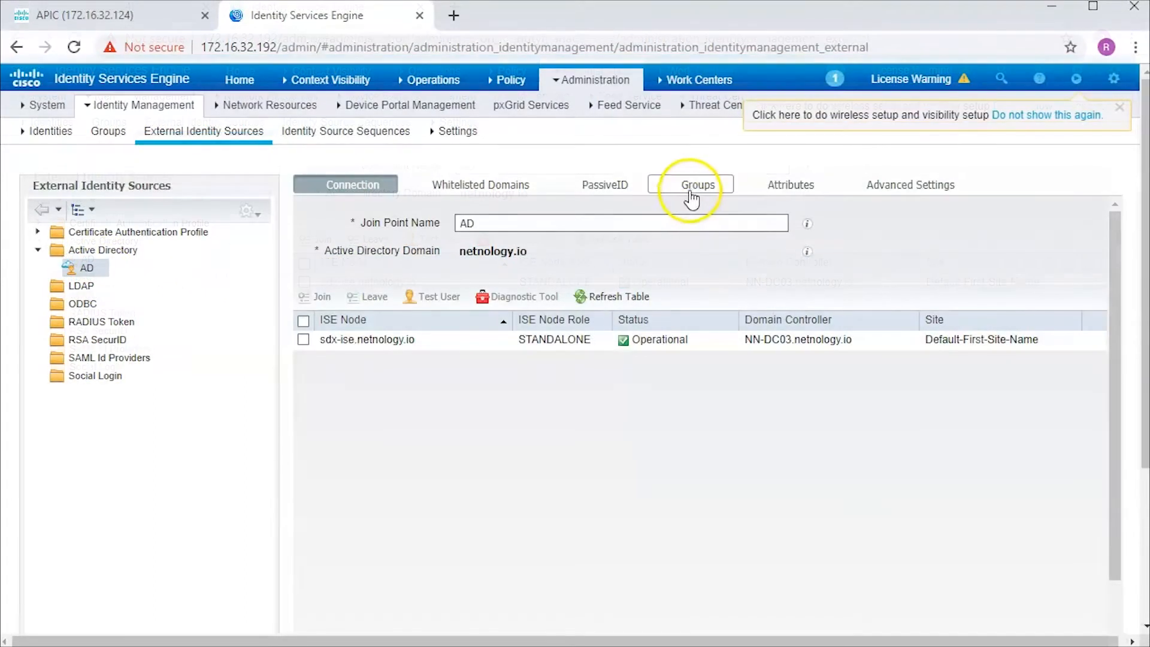
left_click(692, 187)
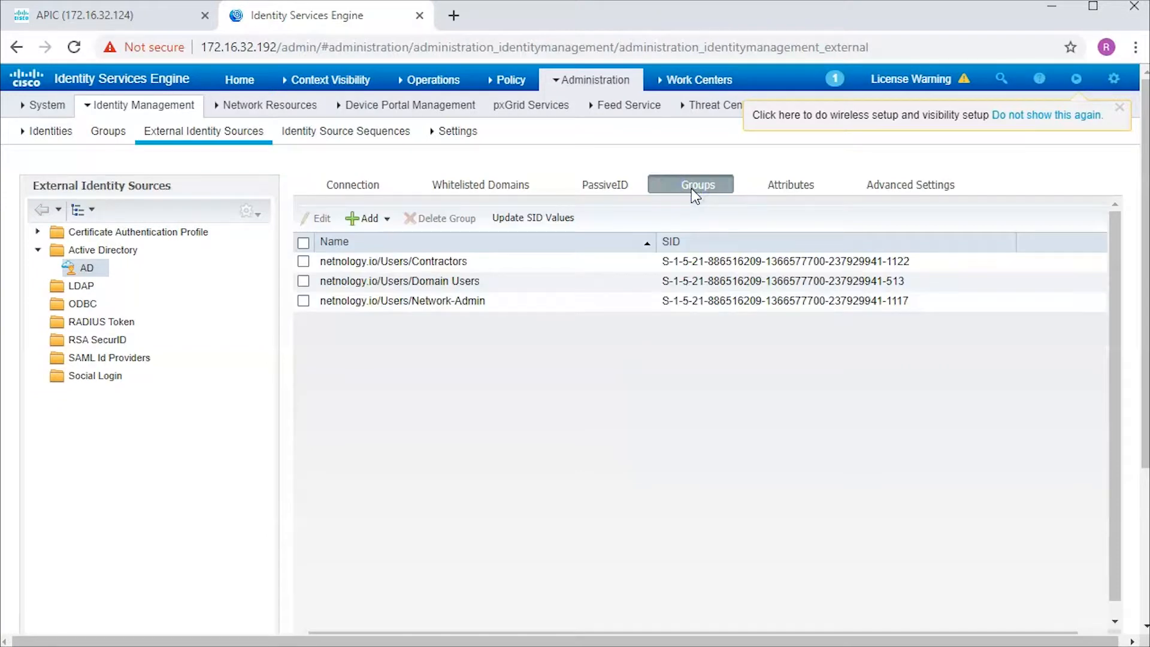
left_click(684, 187)
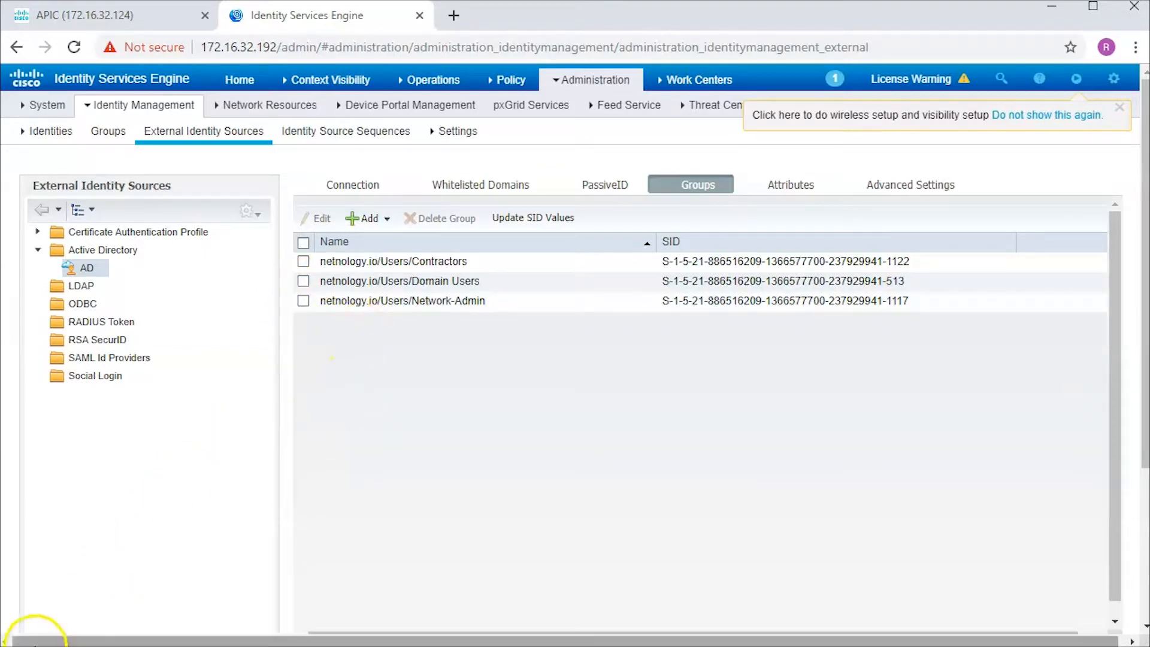
left_click(577, 84)
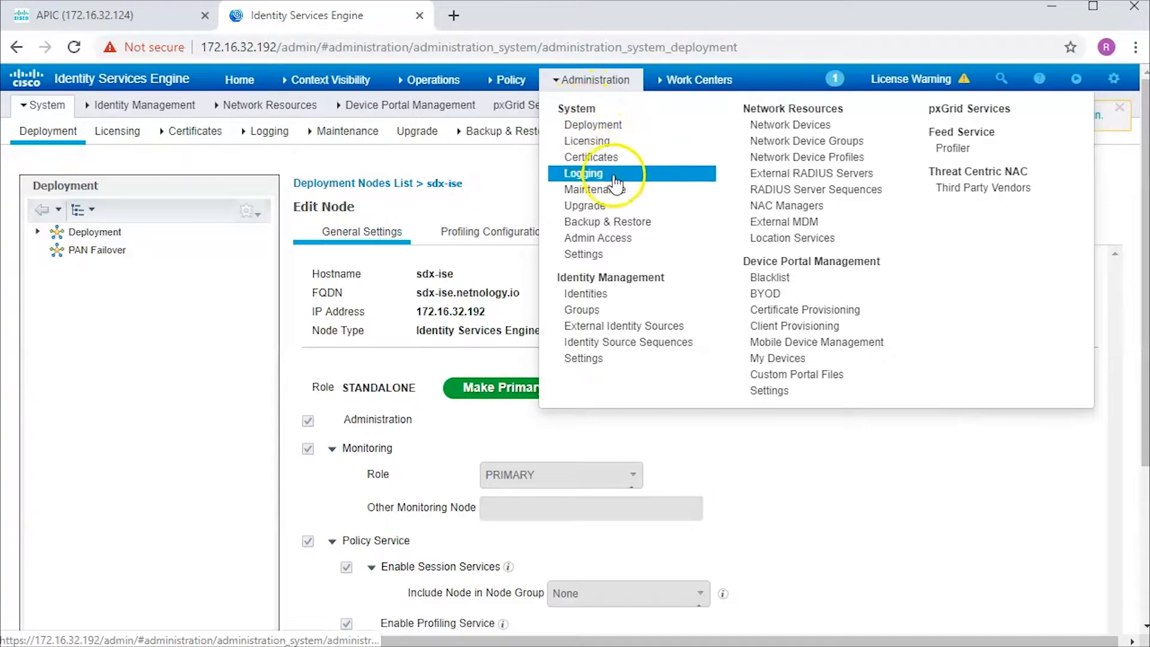
- Open the sdx-ise node from the Deployment list and scroll through its Edit Node settings
left_click(619, 129)
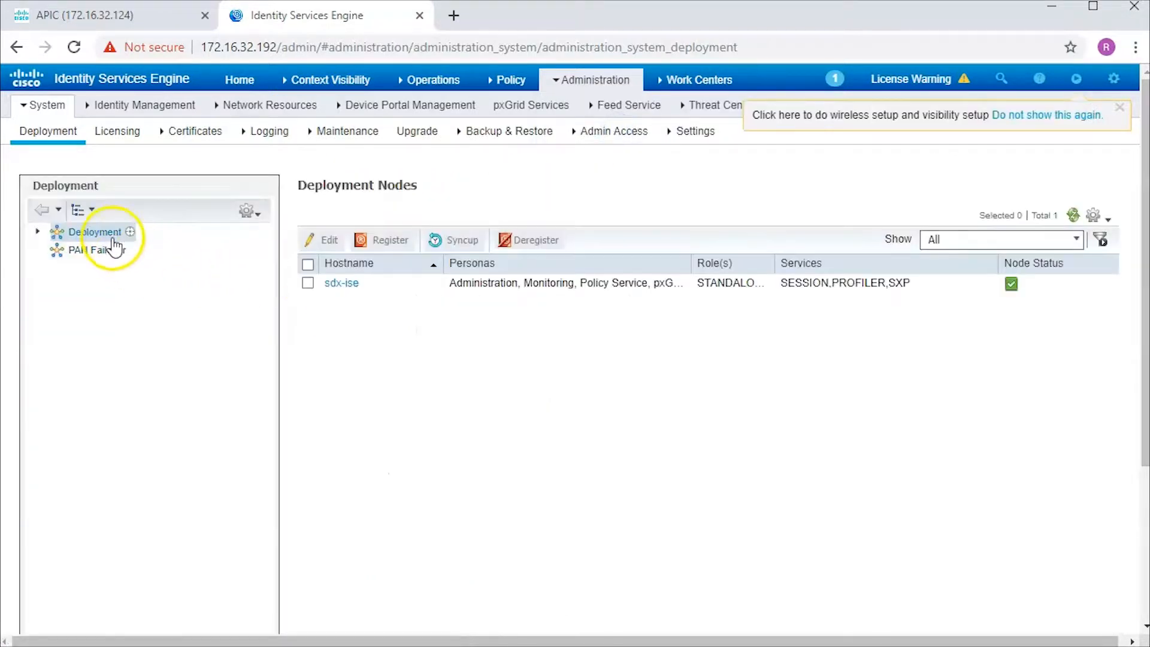
left_click(351, 283)
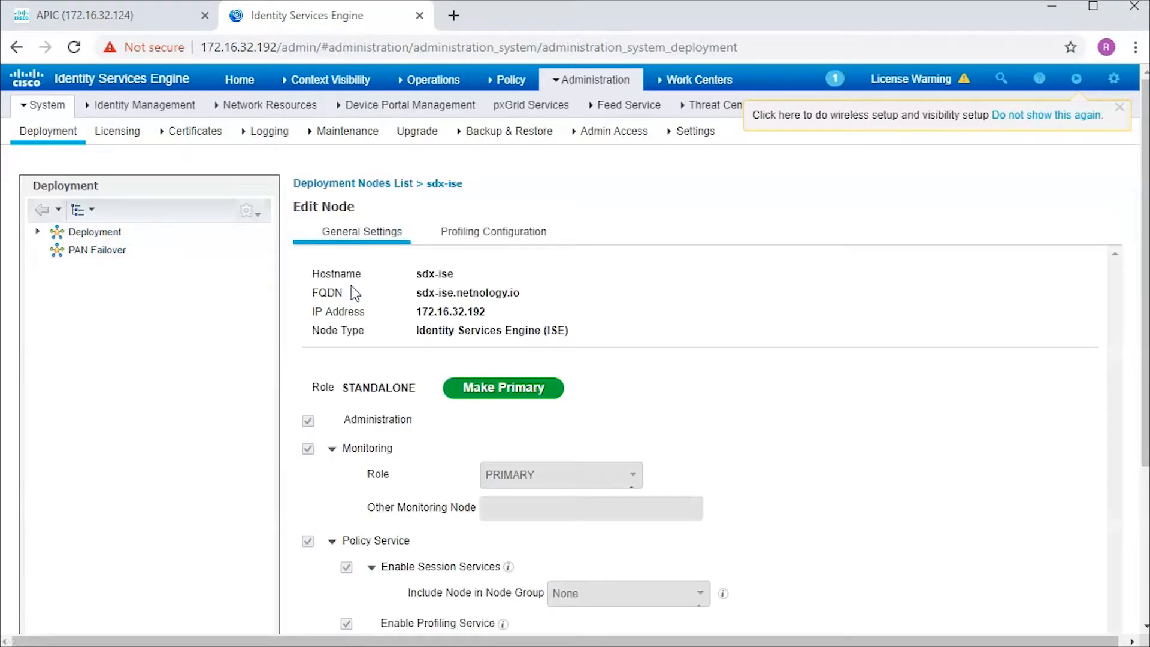
scroll(634, 354, "down", 4)
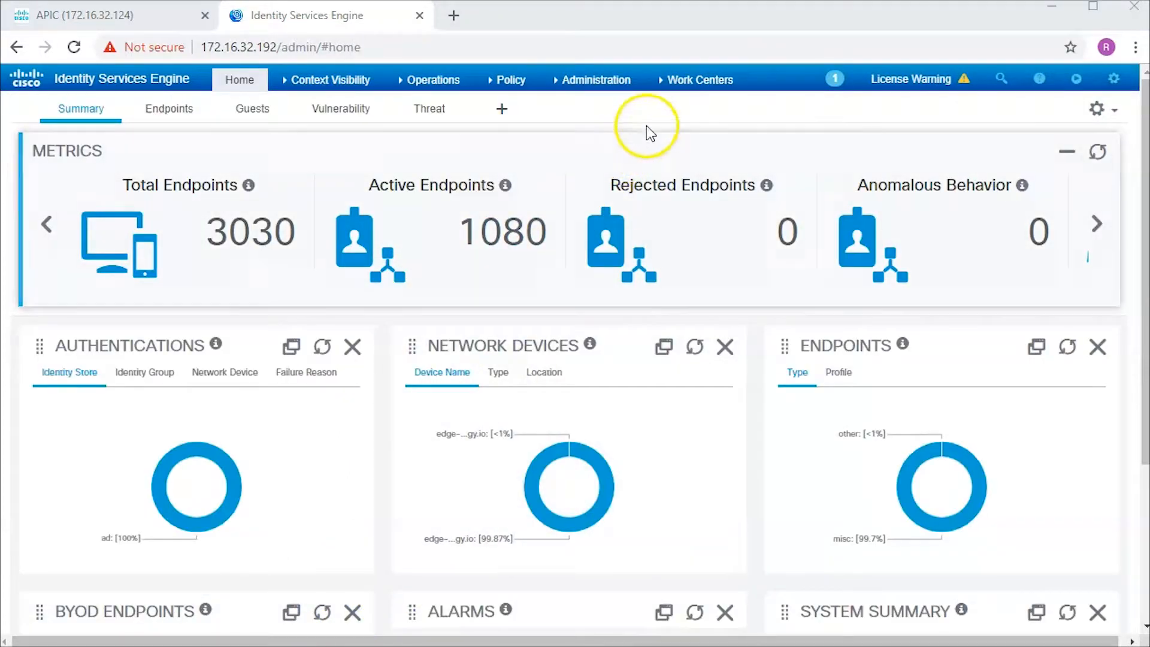
- Scroll through General TrustSec Settings under Work Centers > TrustSec > Settings, then open SXP Settings
left_click(674, 80)
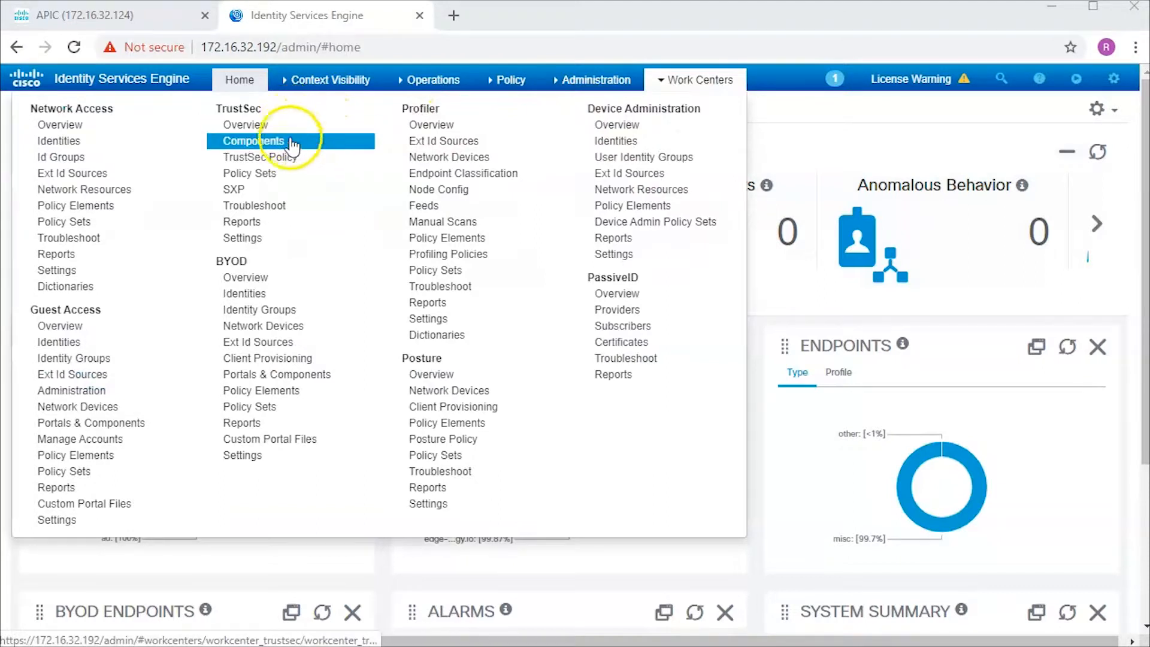
left_click(274, 239)
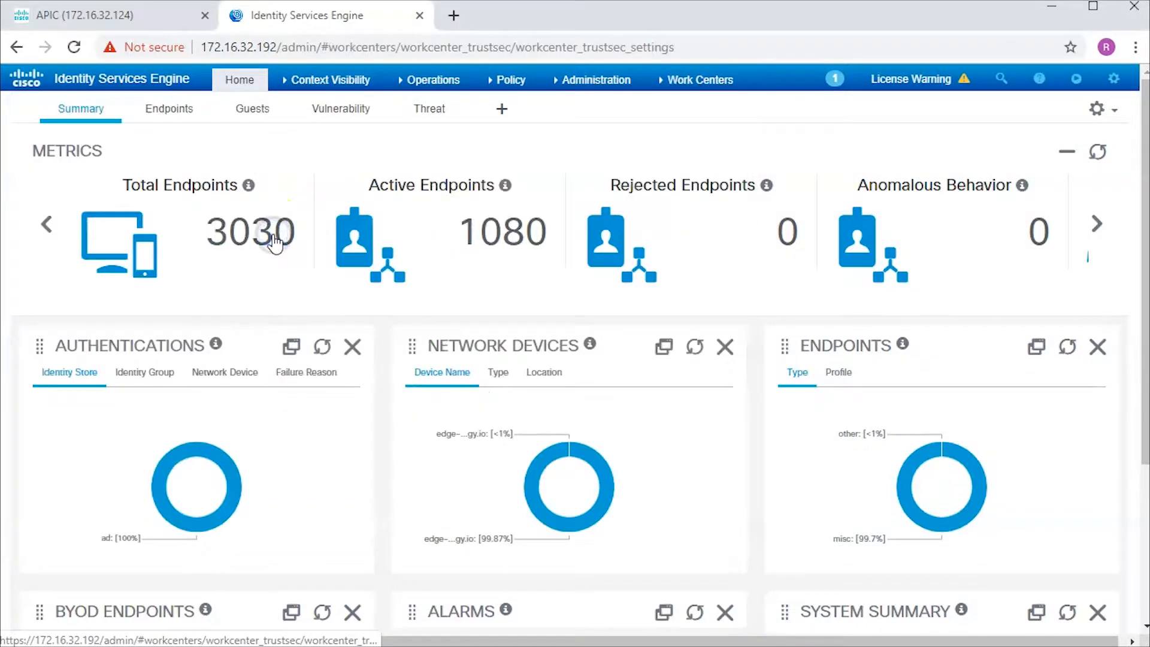
left_click(93, 183)
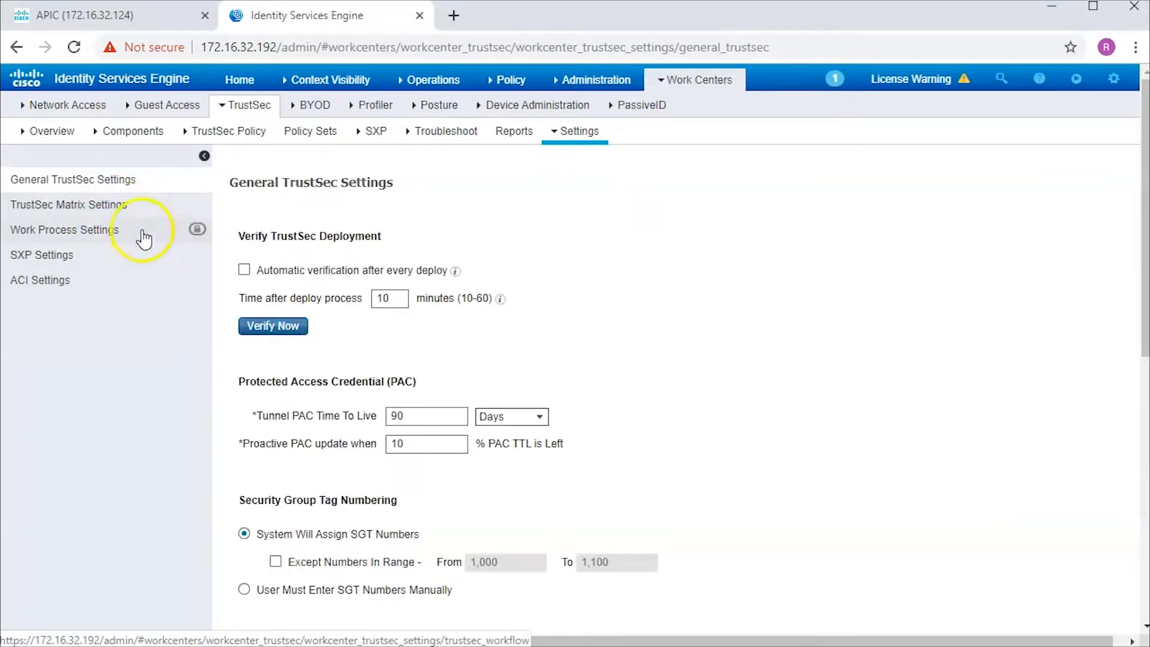
scroll(465, 368, "down", 6)
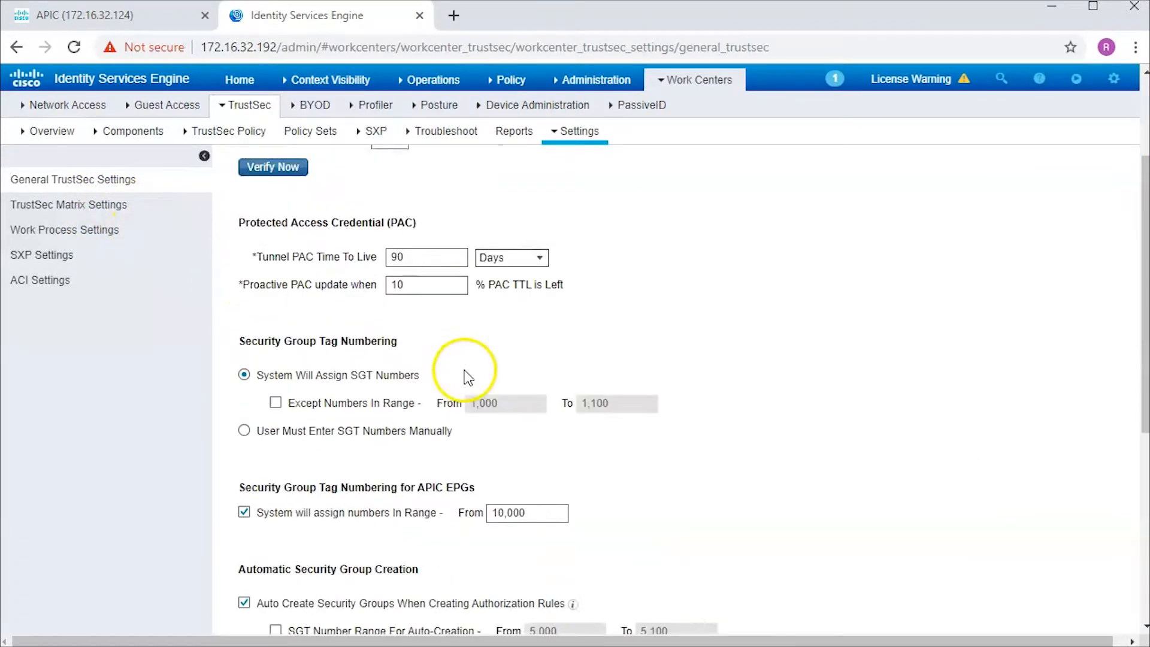
scroll(661, 411, "down", 3)
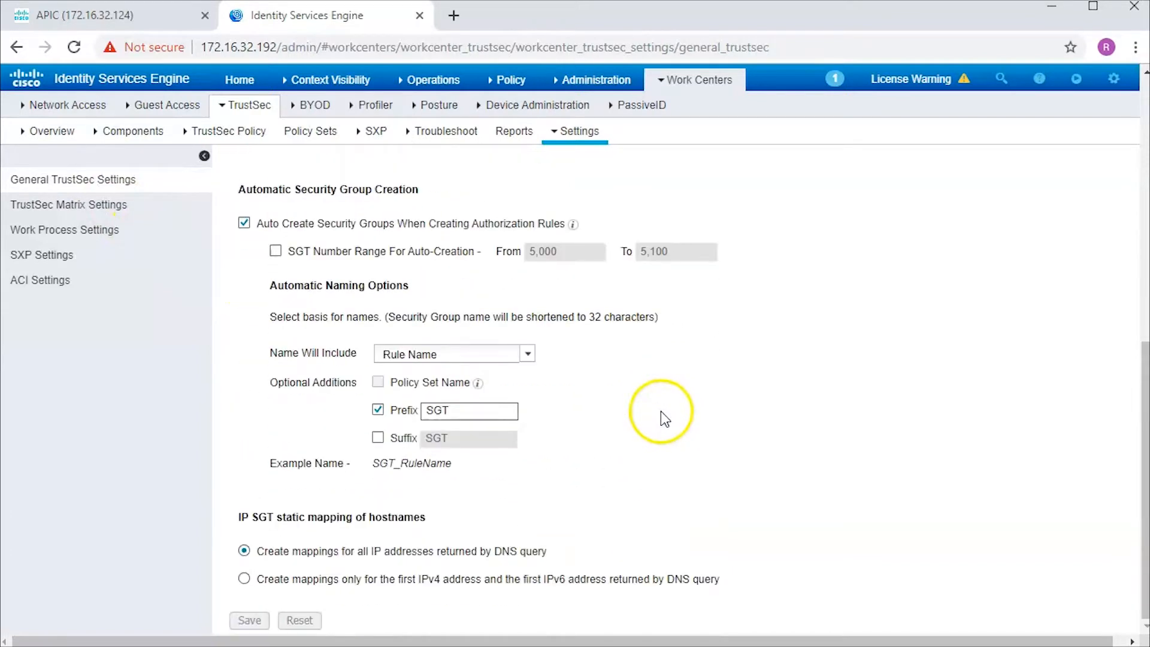
scroll(660, 411, "up", 3)
scroll(664, 419, "down", 2)
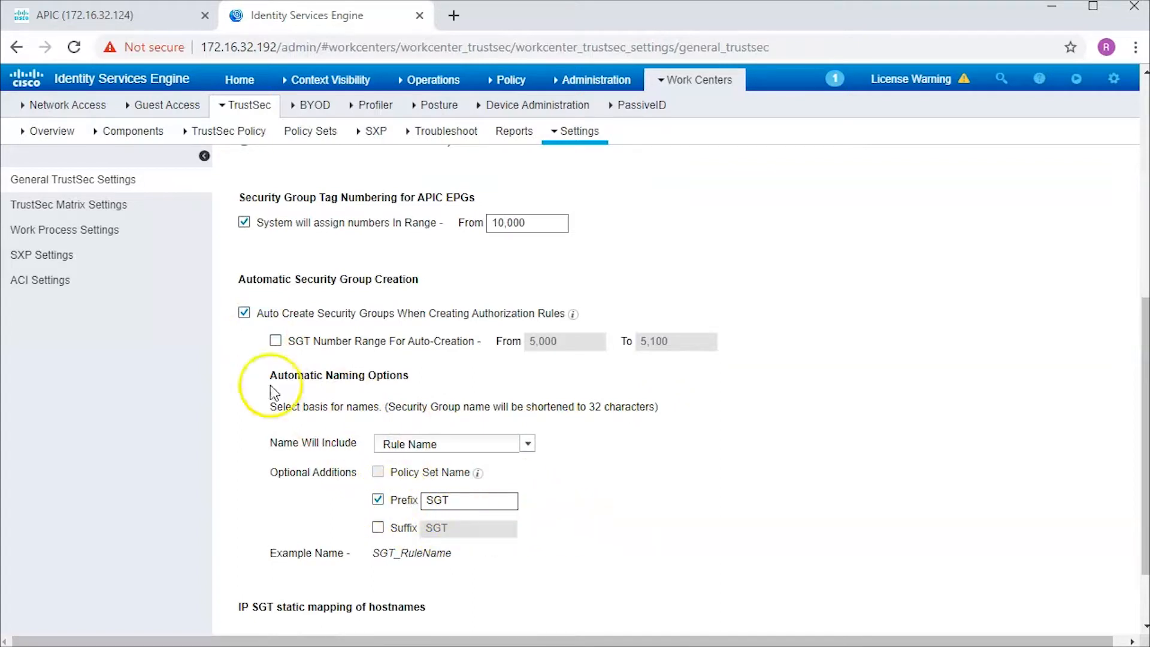
left_click(55, 259)
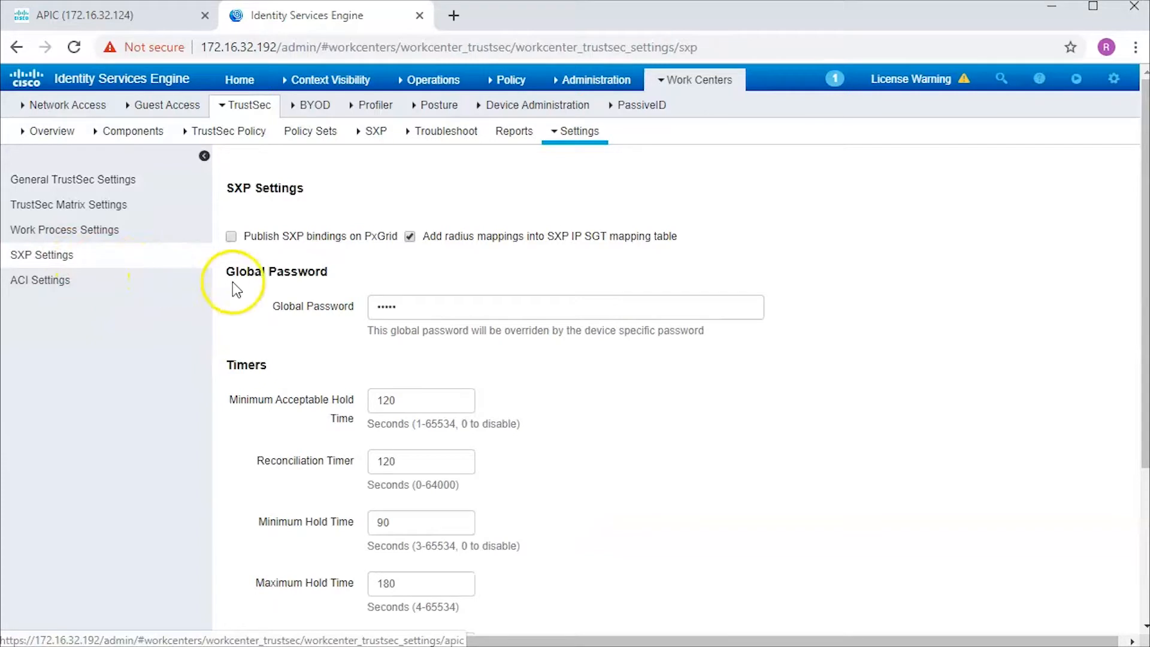
- Check the SXP global password field and timers, then switch to ACI Settings
left_click(427, 310)
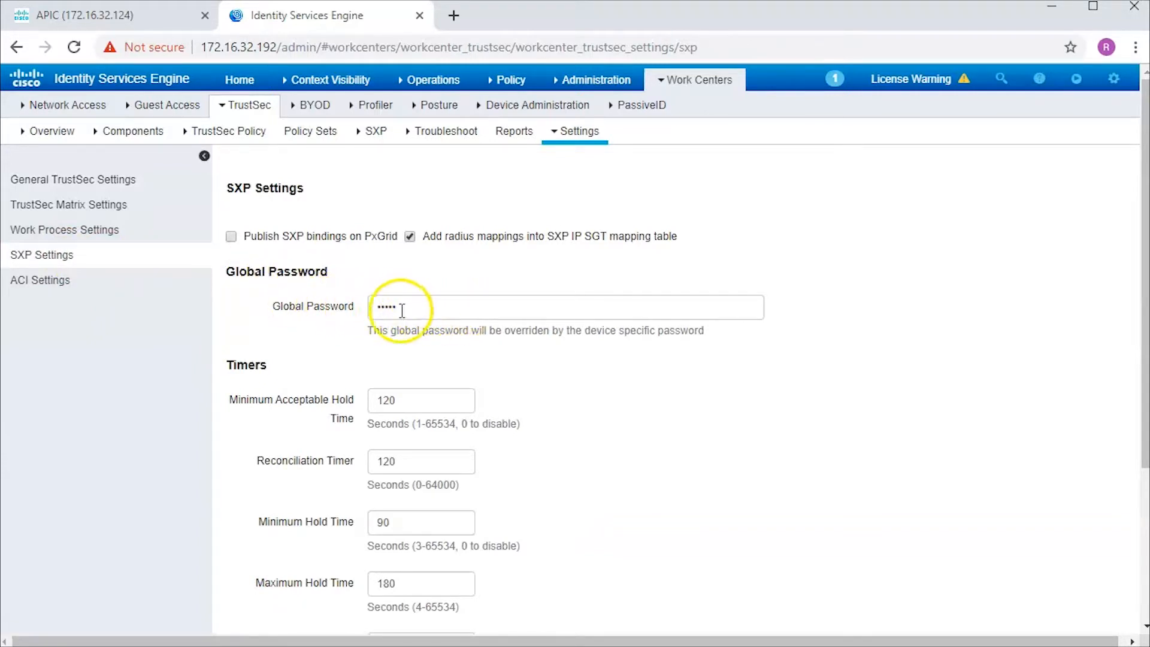
scroll(479, 360, "down", 4)
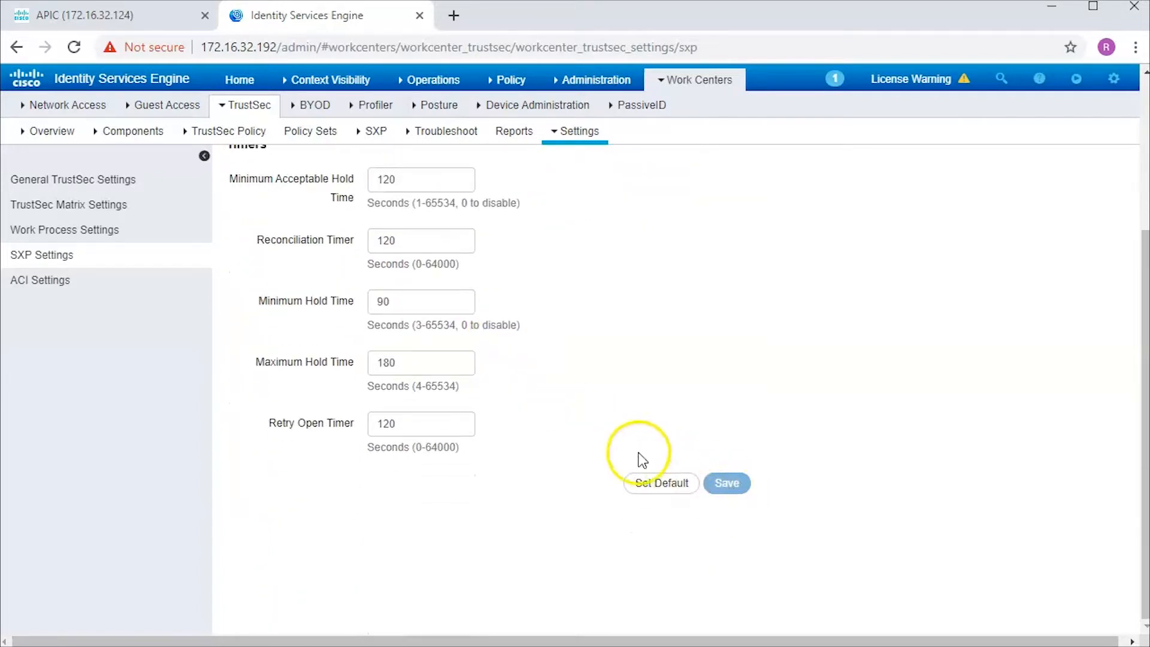
left_click(60, 287)
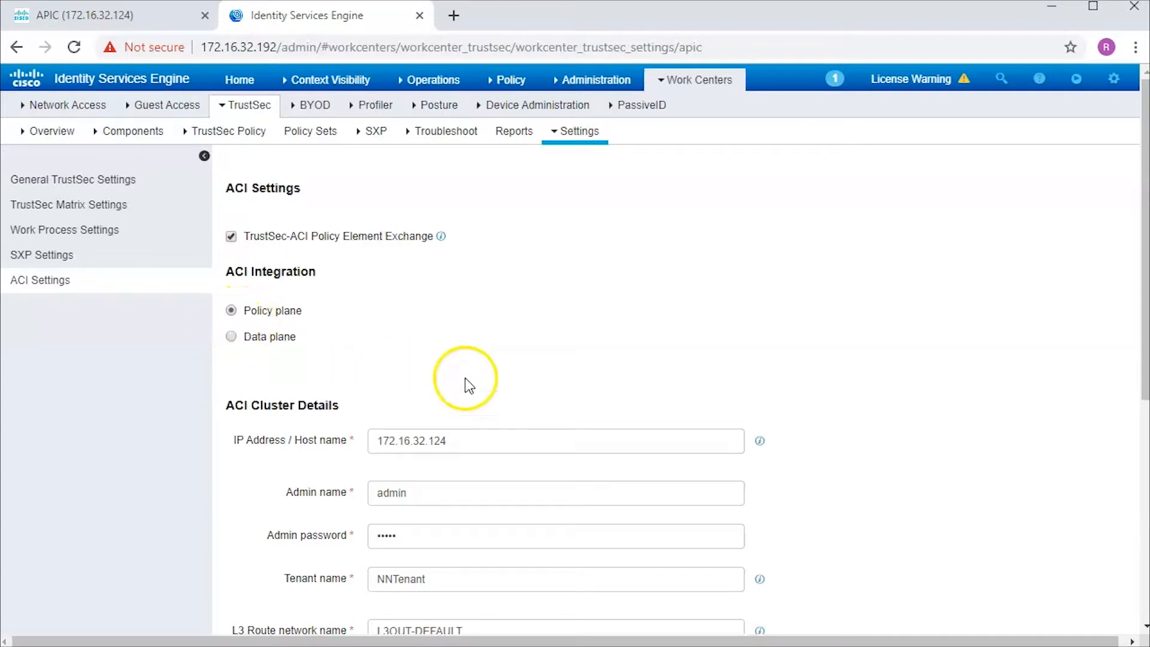
- Review ACI settings: tenant NNTenant, L3OUT-DEFAULT, _EPG/_SGT suffixes, SXP propagation to default domain
scroll(465, 379, "down", 3)
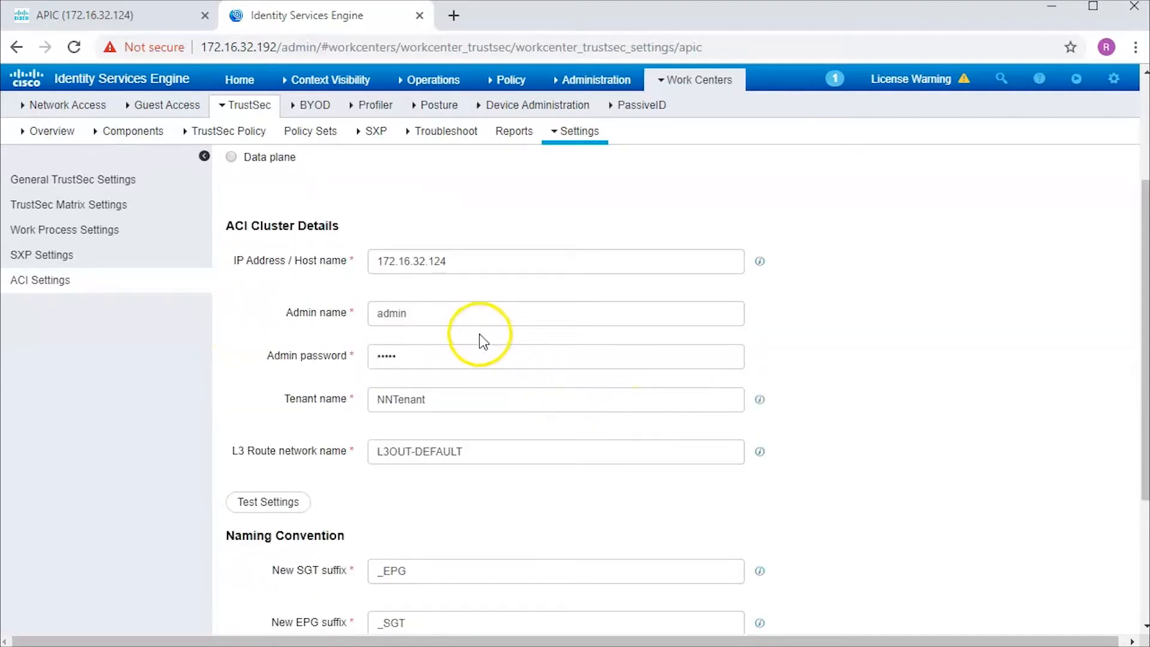
scroll(526, 508, "down", 1)
scroll(525, 507, "down", 2)
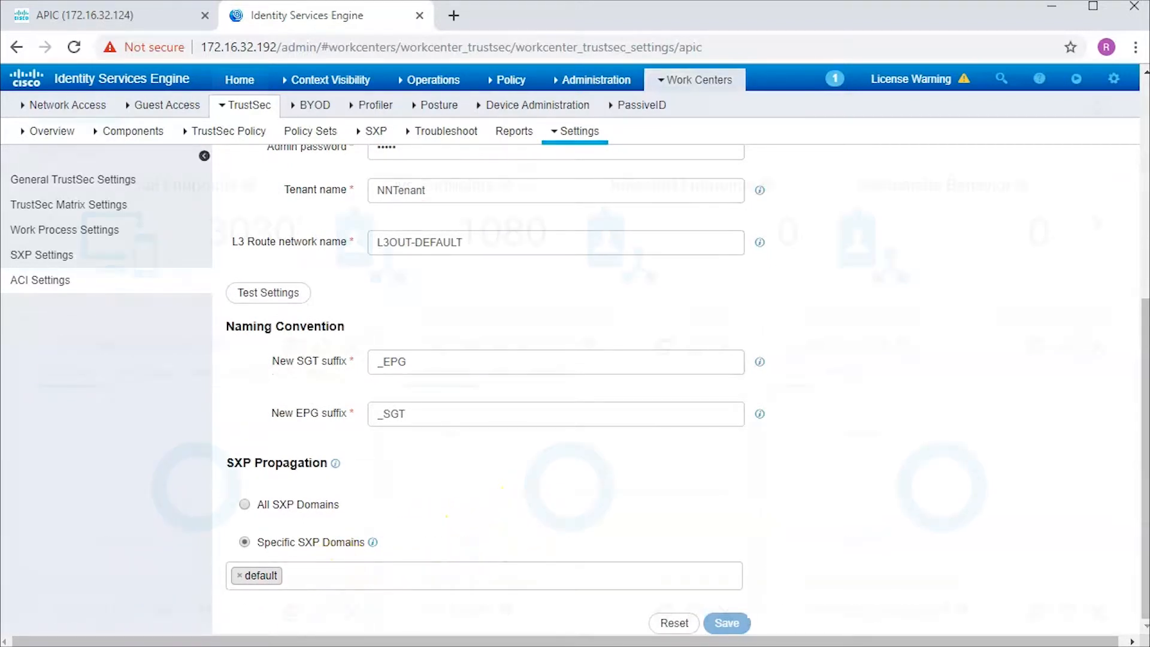
left_click(239, 79)
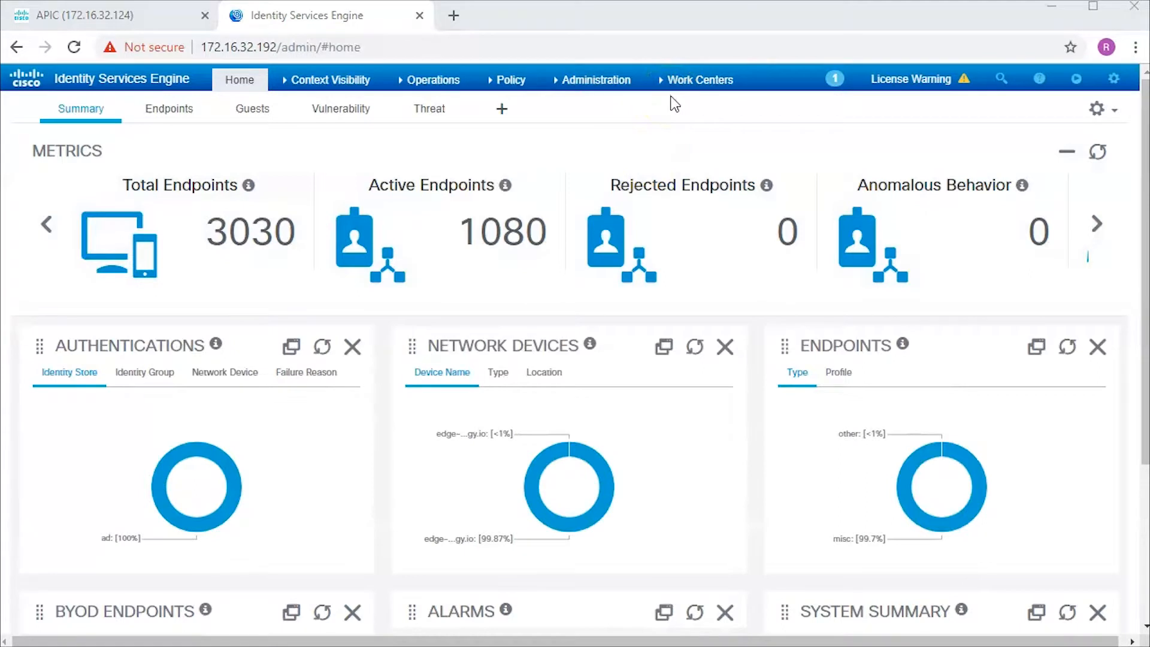
- Open the Contractors security group and confirm Propagate to ACI with tag 5/0005
left_click(679, 84)
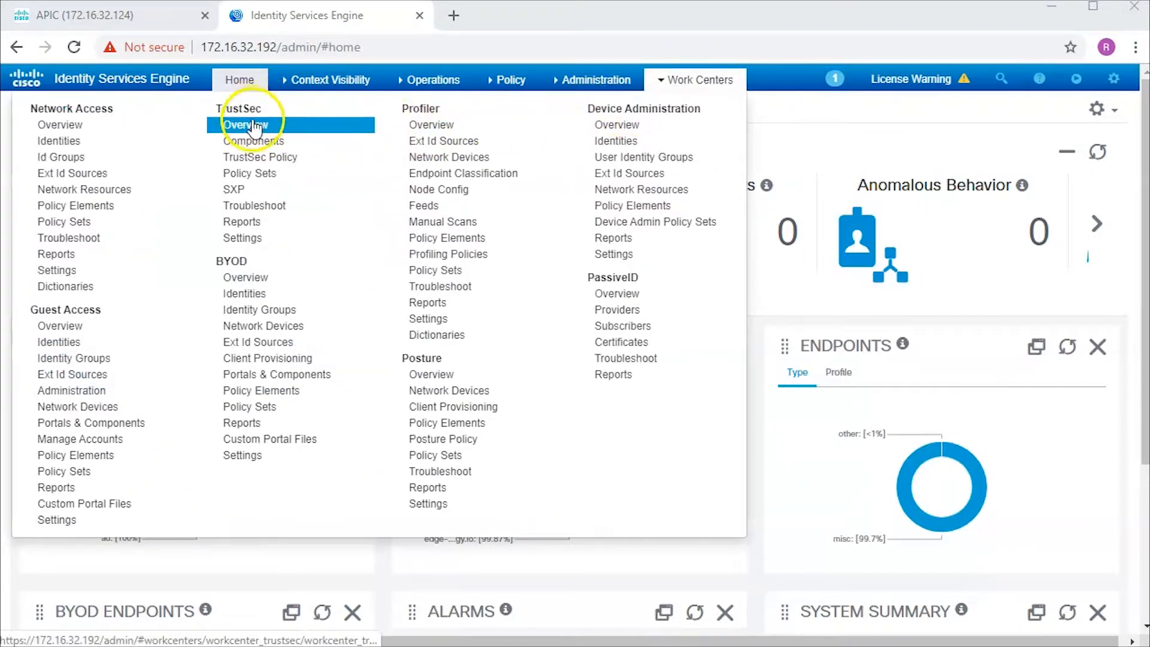
left_click(256, 142)
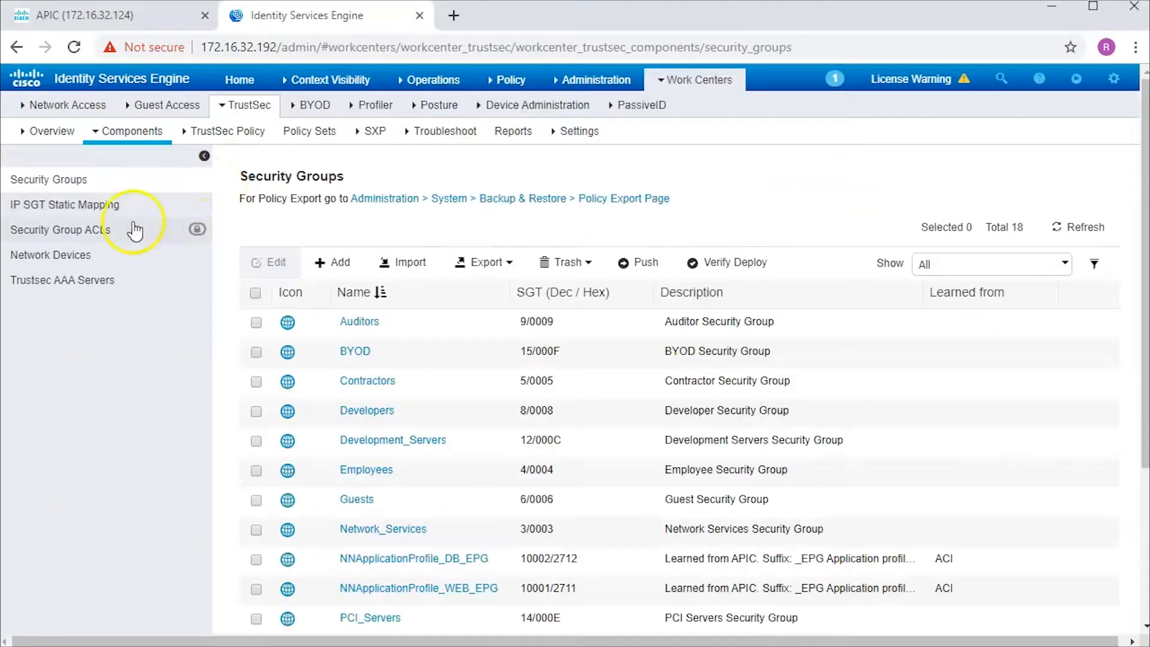
left_click(71, 180)
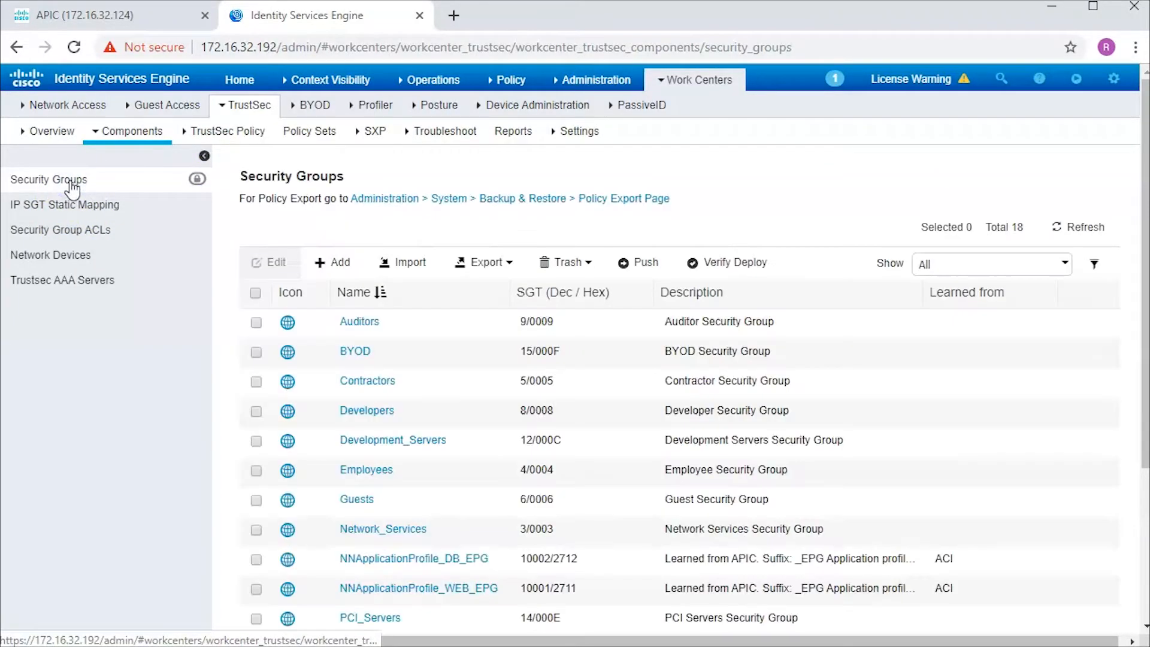
left_click(353, 383)
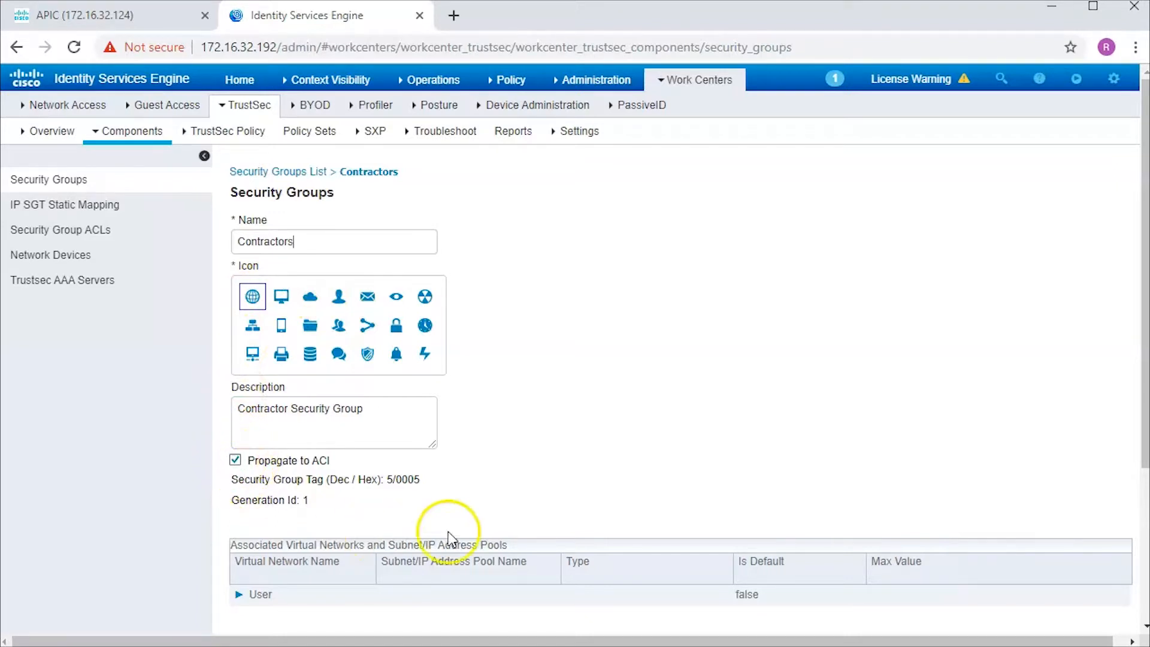
scroll(546, 510, "down", 4)
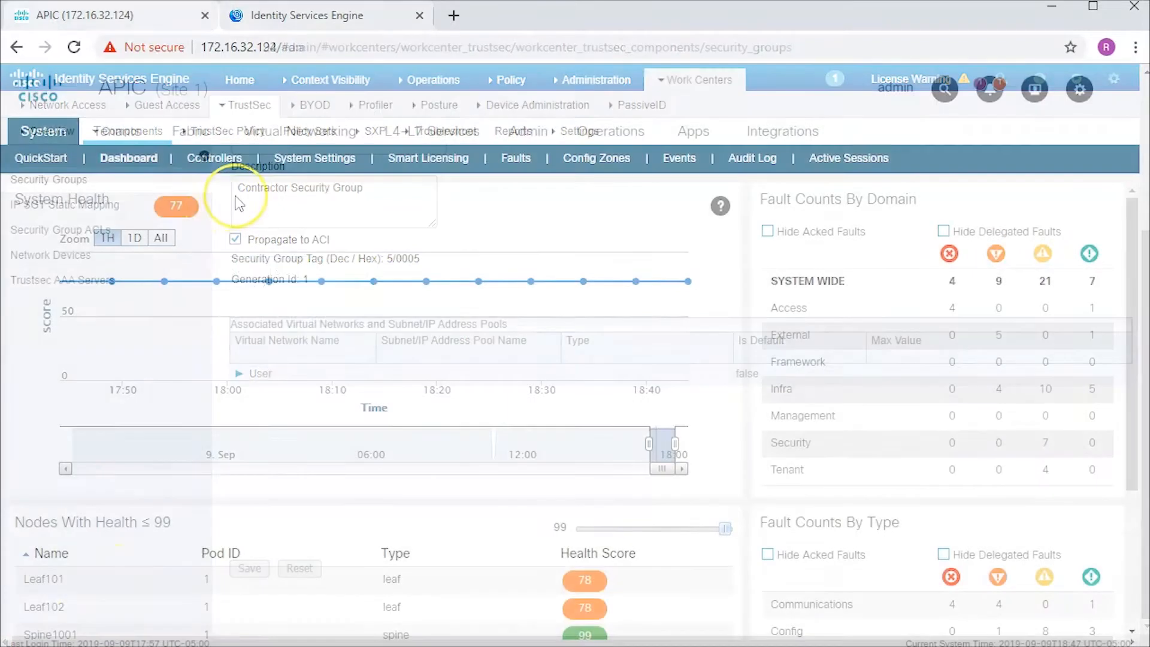
- Open tenant NNTenant in APIC and view the Contractor contract's Policy tab
left_click(123, 134)
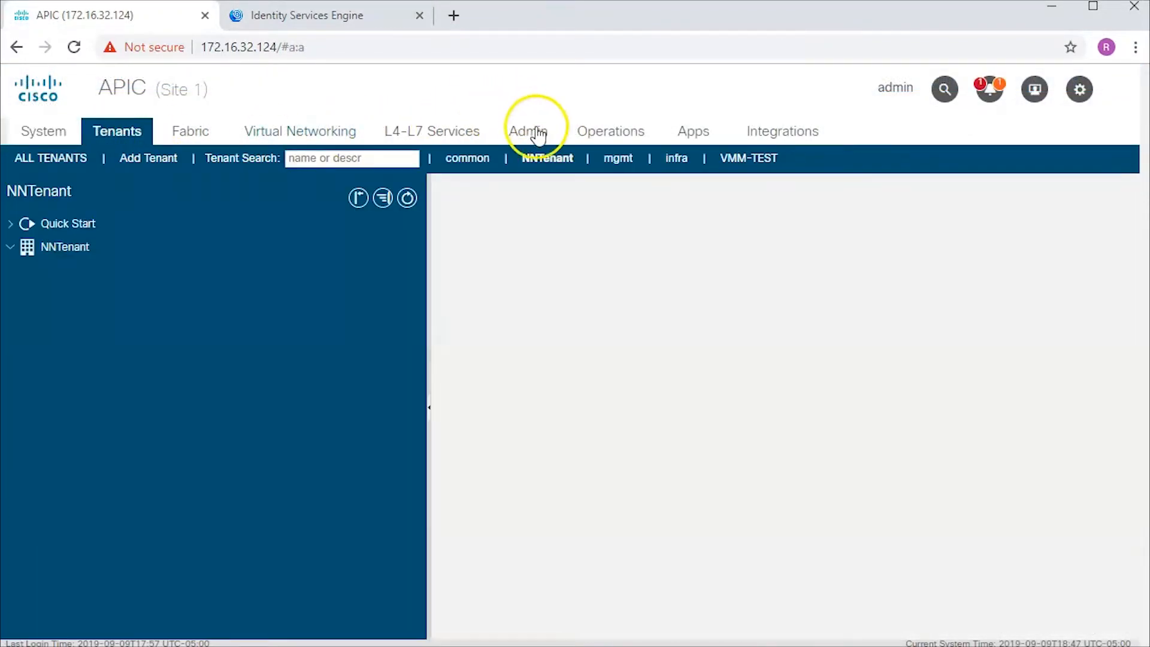
left_click(547, 158)
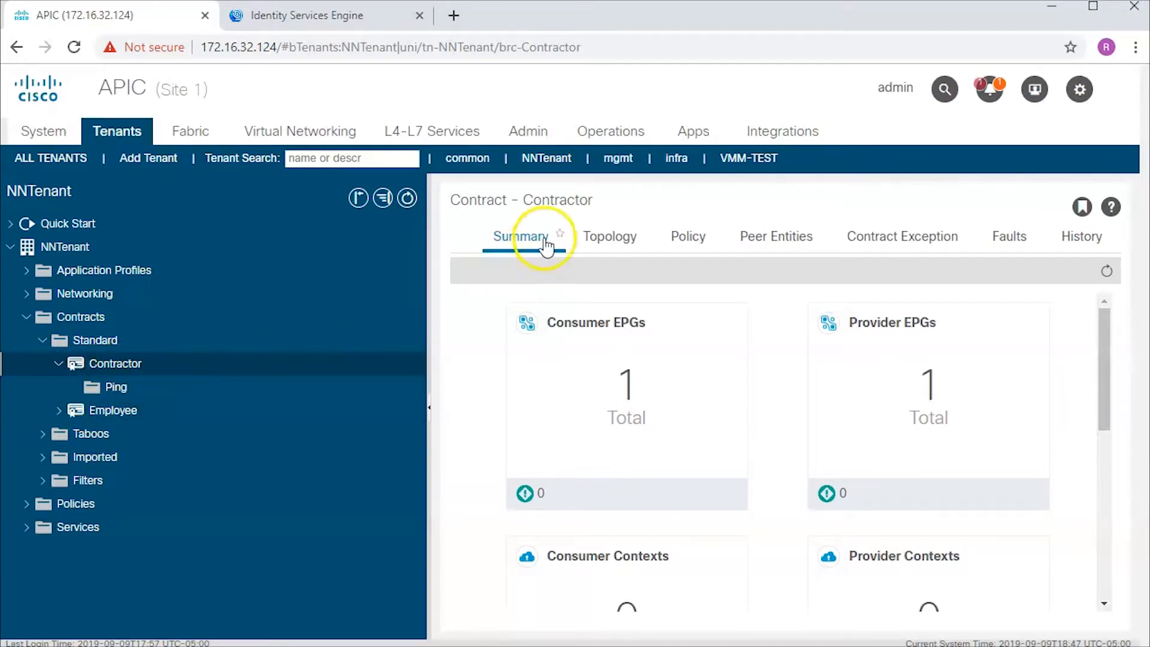
left_click(683, 237)
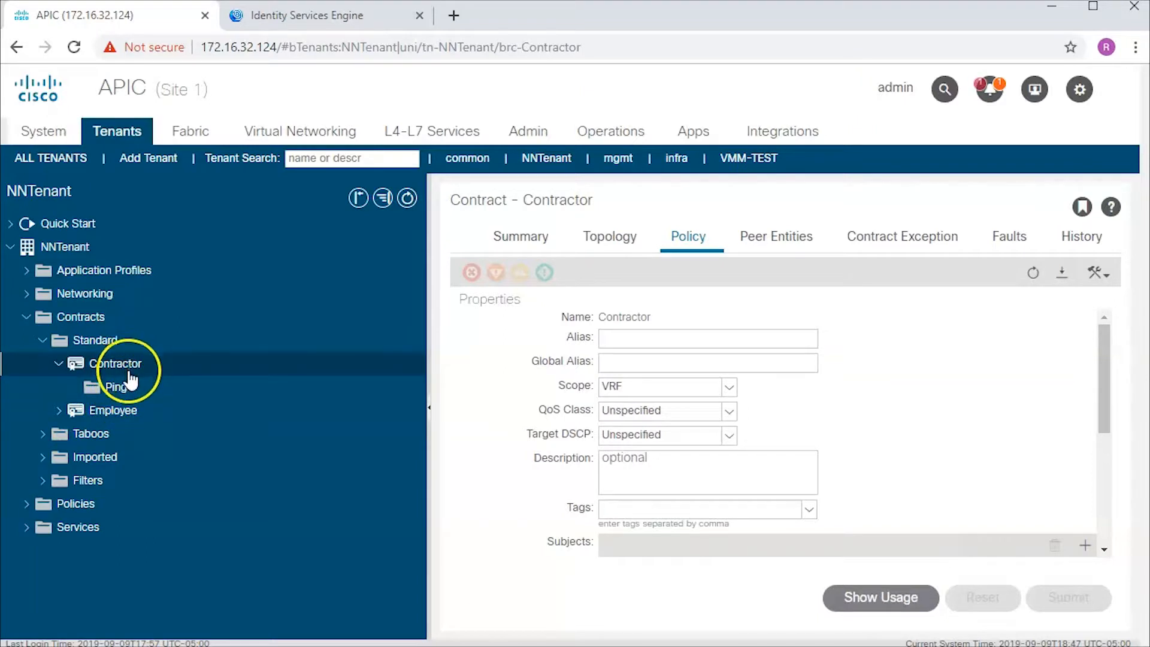
- Open the Employee contract's Ping subject and expand NNApplicationProfile to show its EPGs
left_click(58, 411)
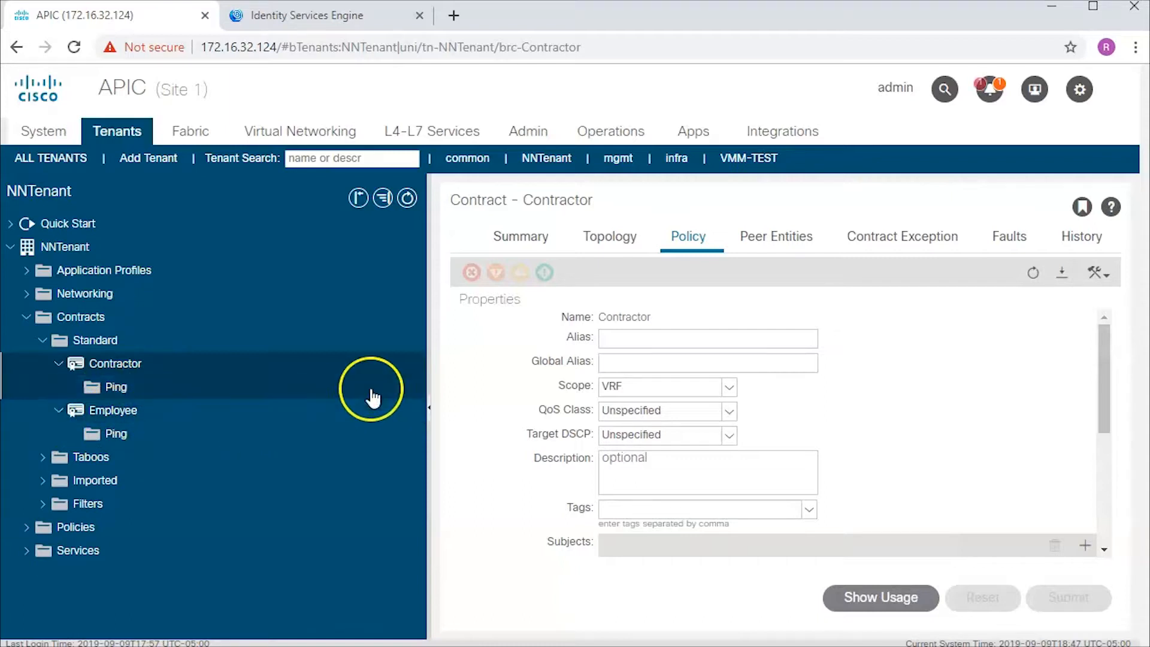
left_click(135, 419)
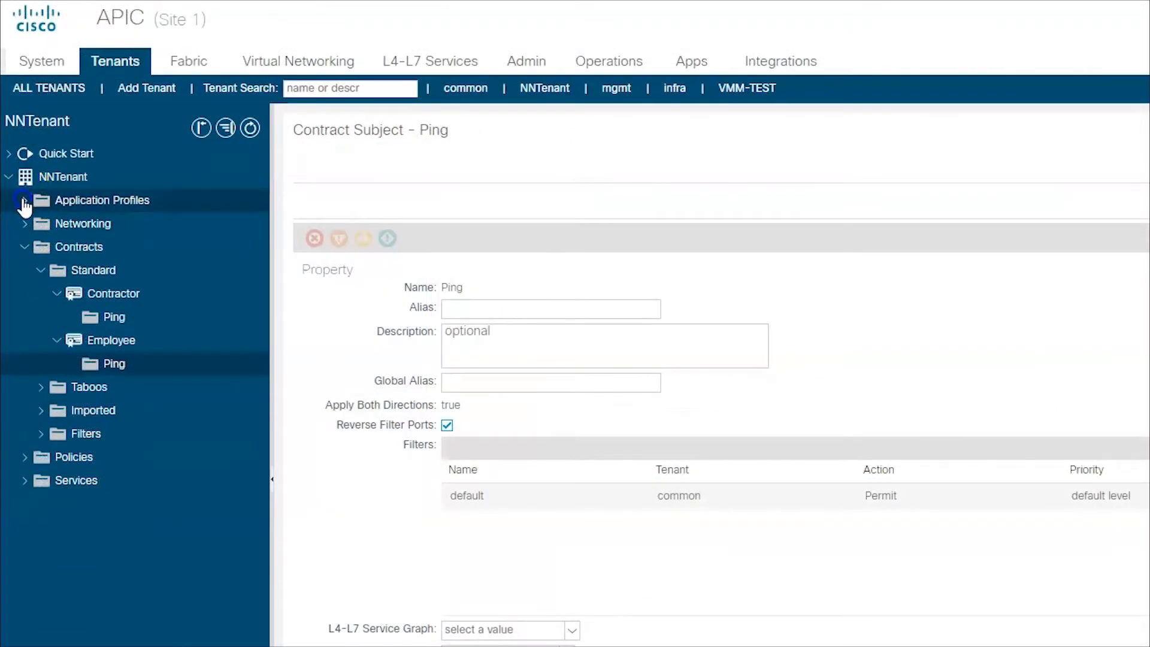
left_click(25, 200)
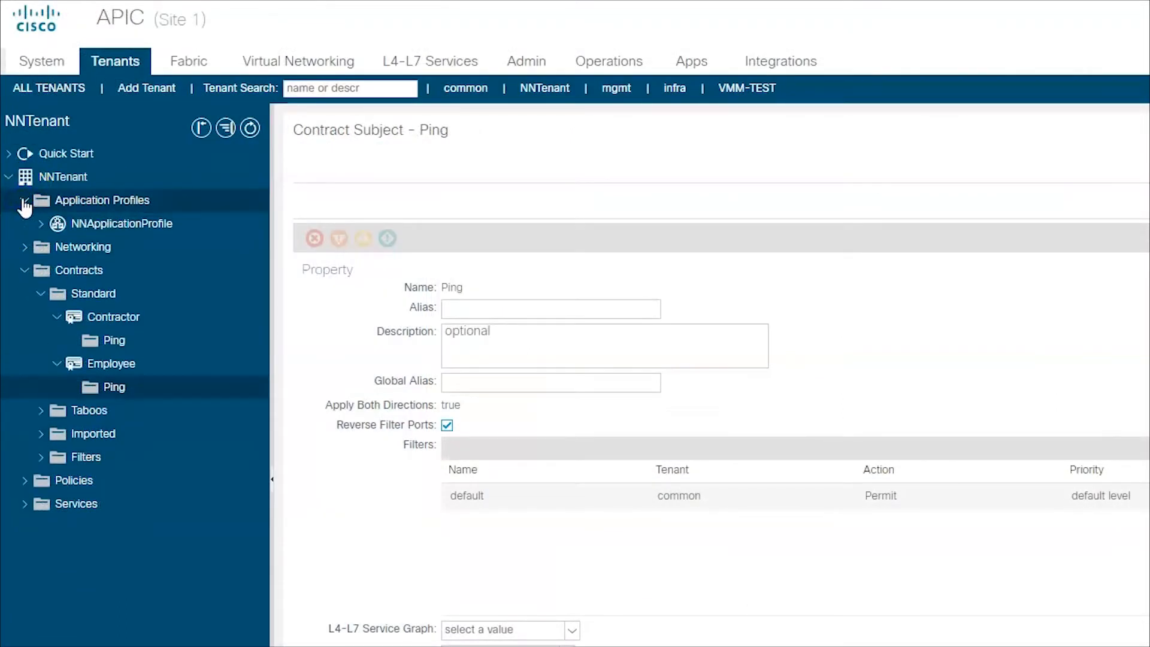
left_click(41, 224)
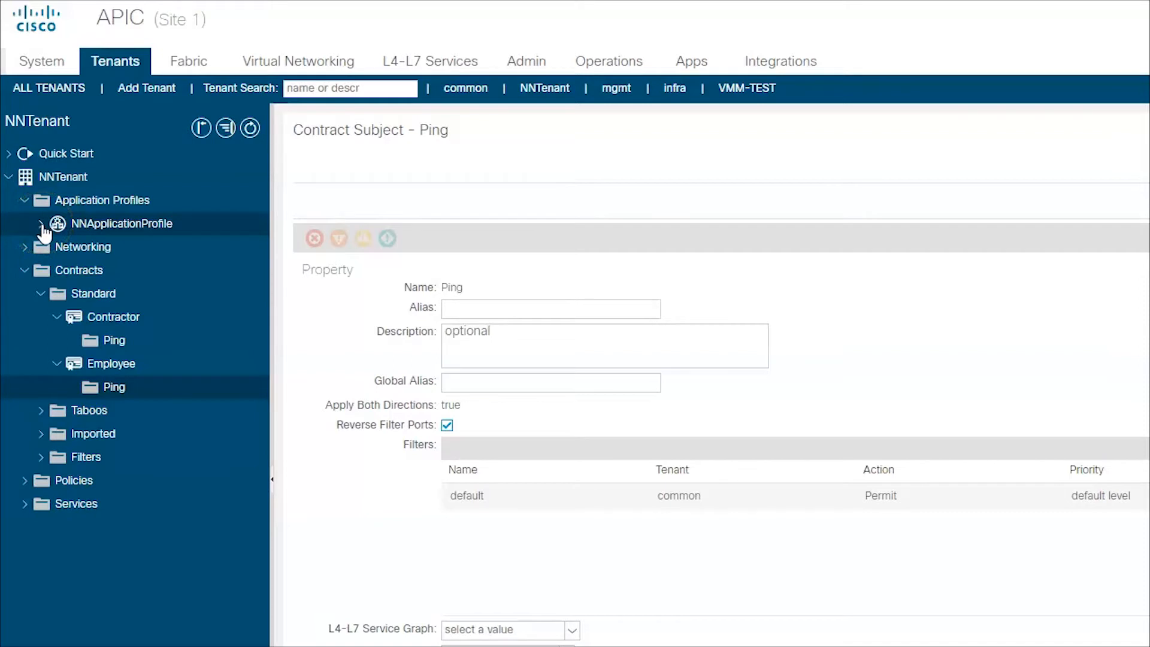
left_click(42, 224)
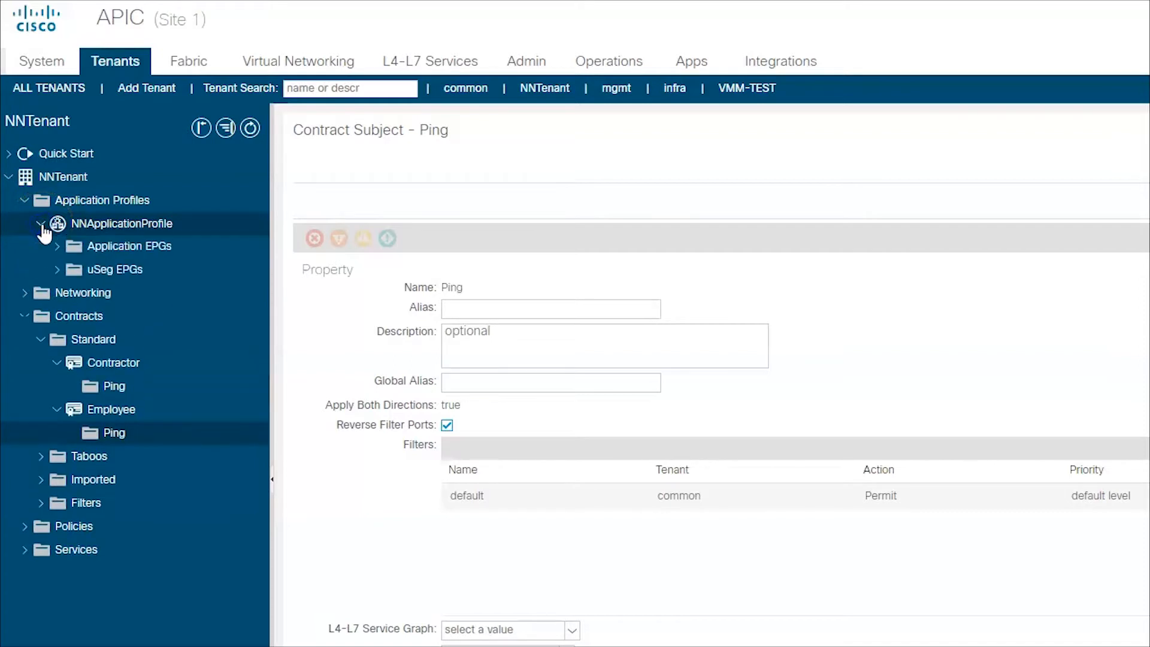
- View the NNApplicationProfile topology, panning the diagram to the left
left_click(125, 228)
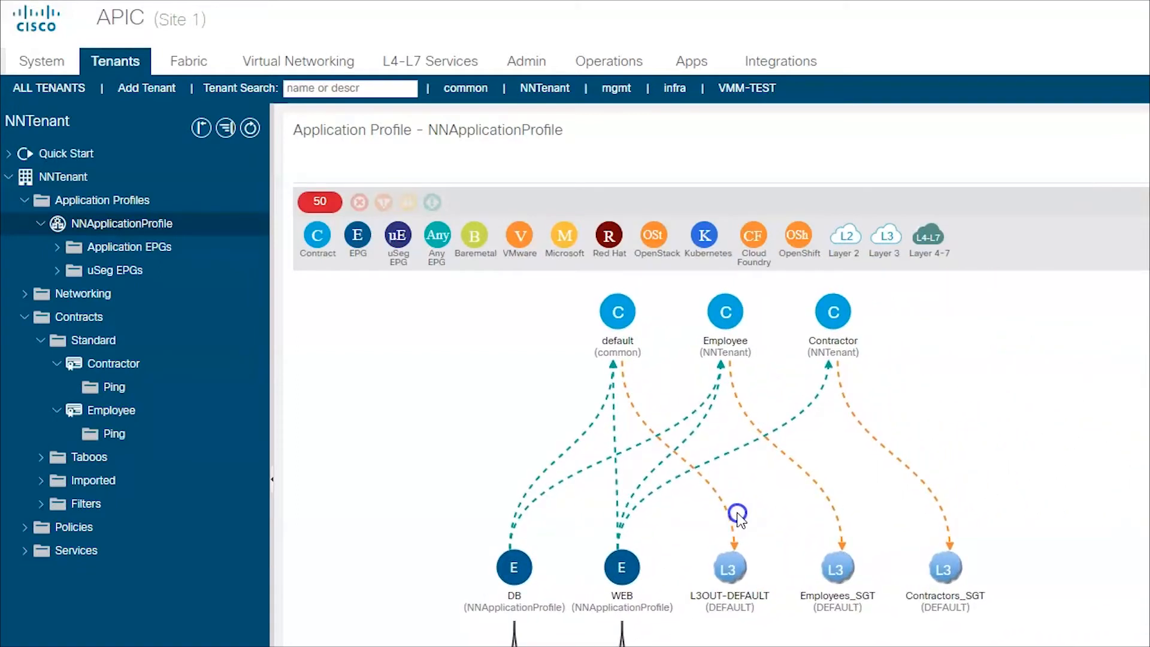
left_click_drag(737, 515, 693, 511)
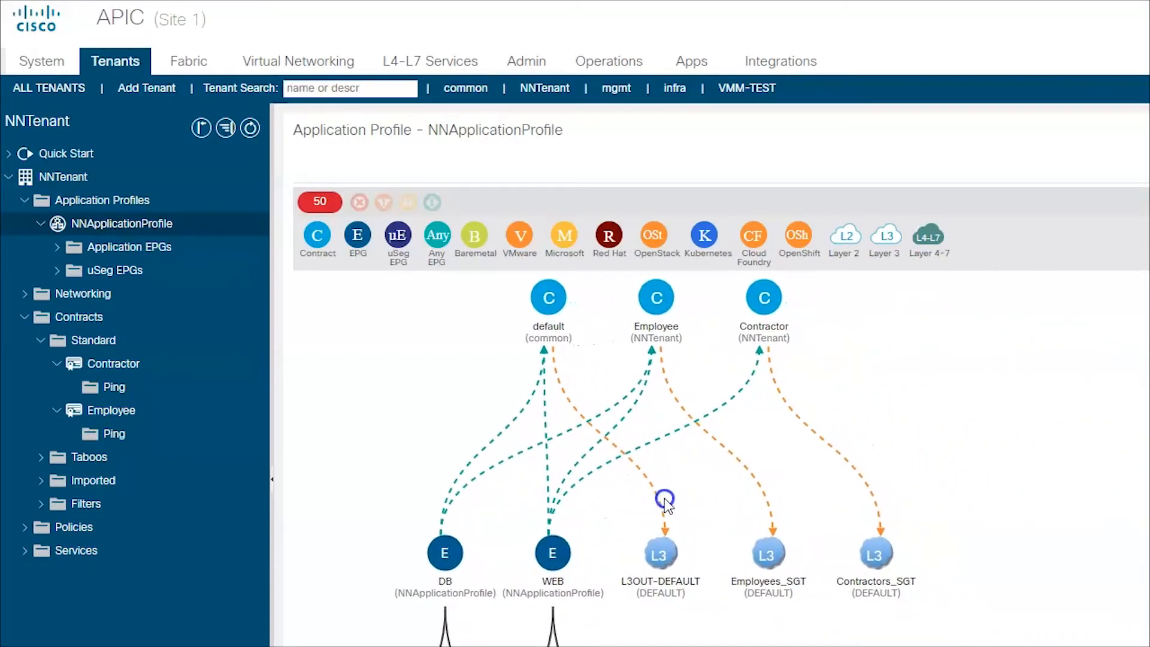
left_click(463, 580)
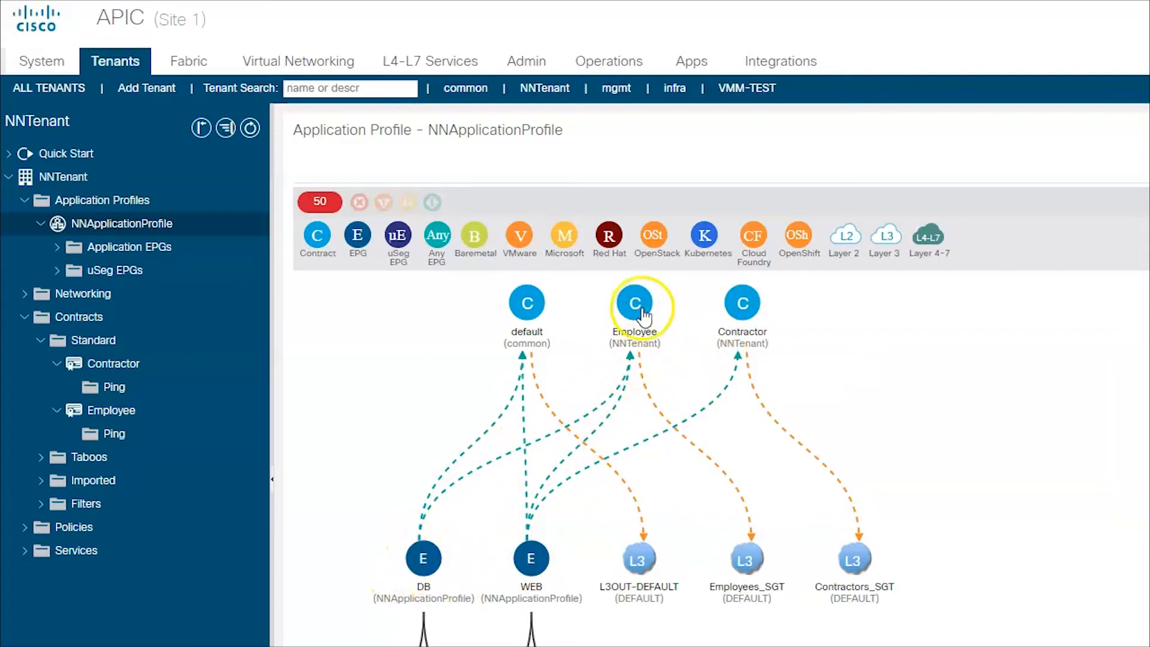
mouse_move(642, 311)
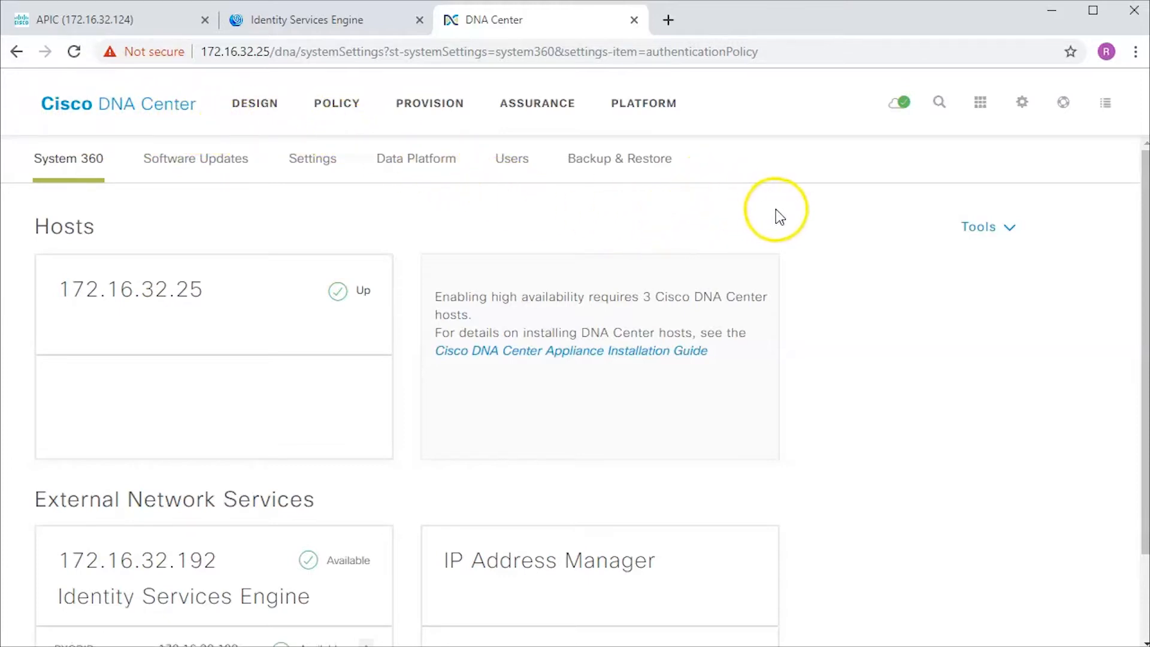
- Open the 172.16.32.192 entry under Authentication and Policy Servers to review its username and FQDN
left_click(1021, 108)
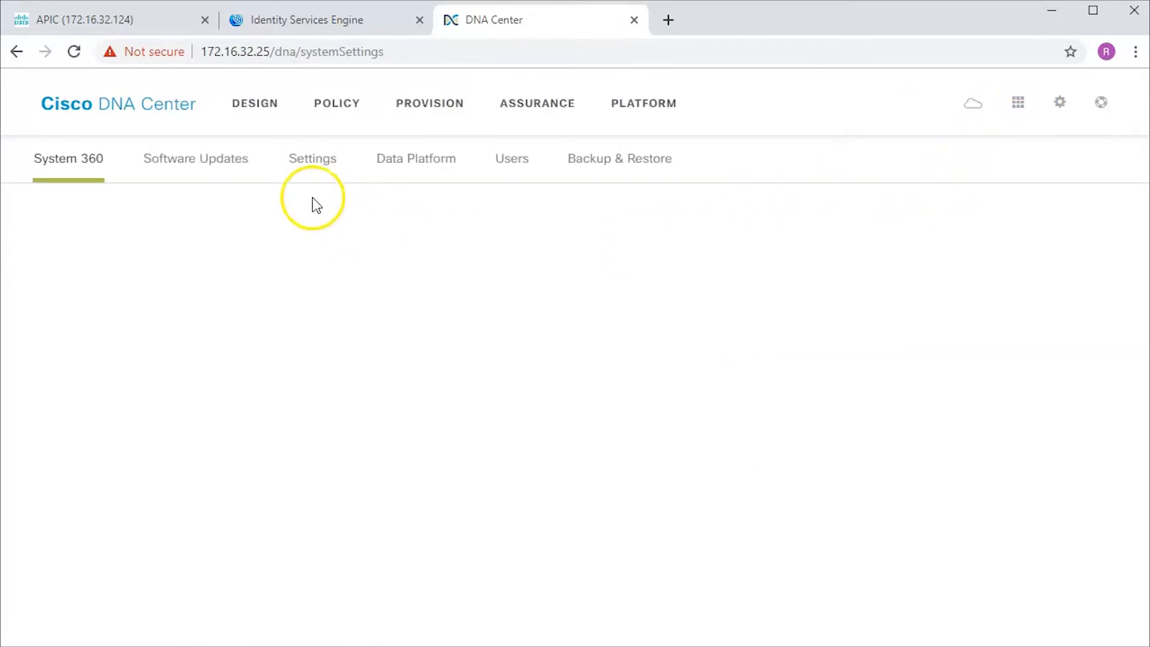
left_click(315, 163)
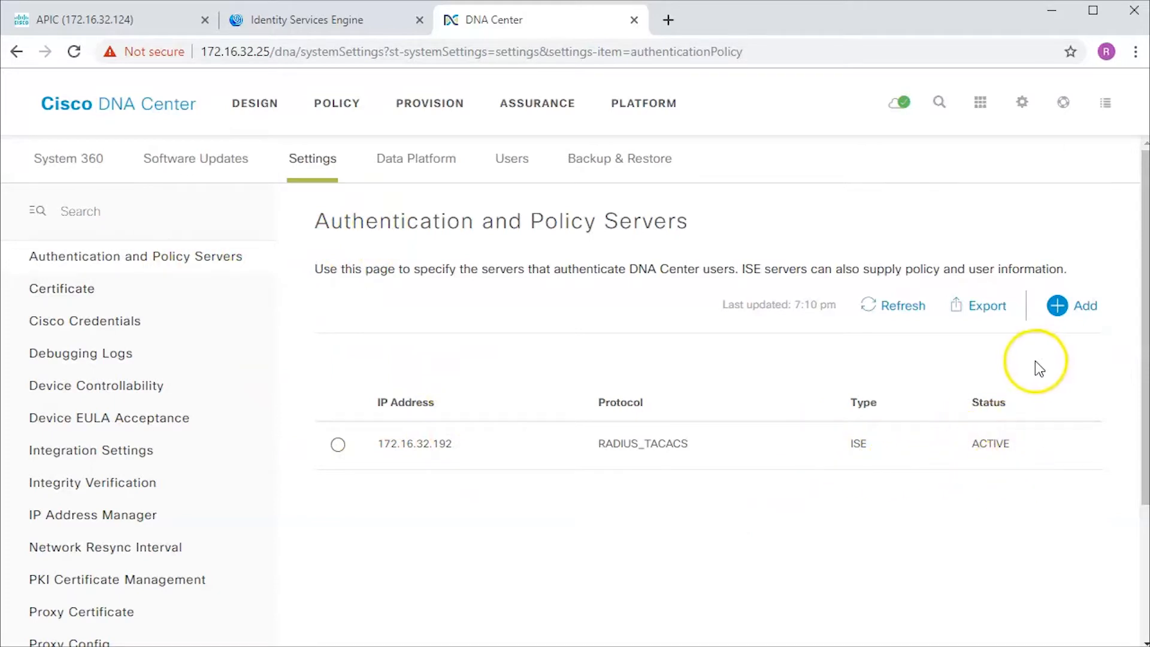
left_click(1056, 307)
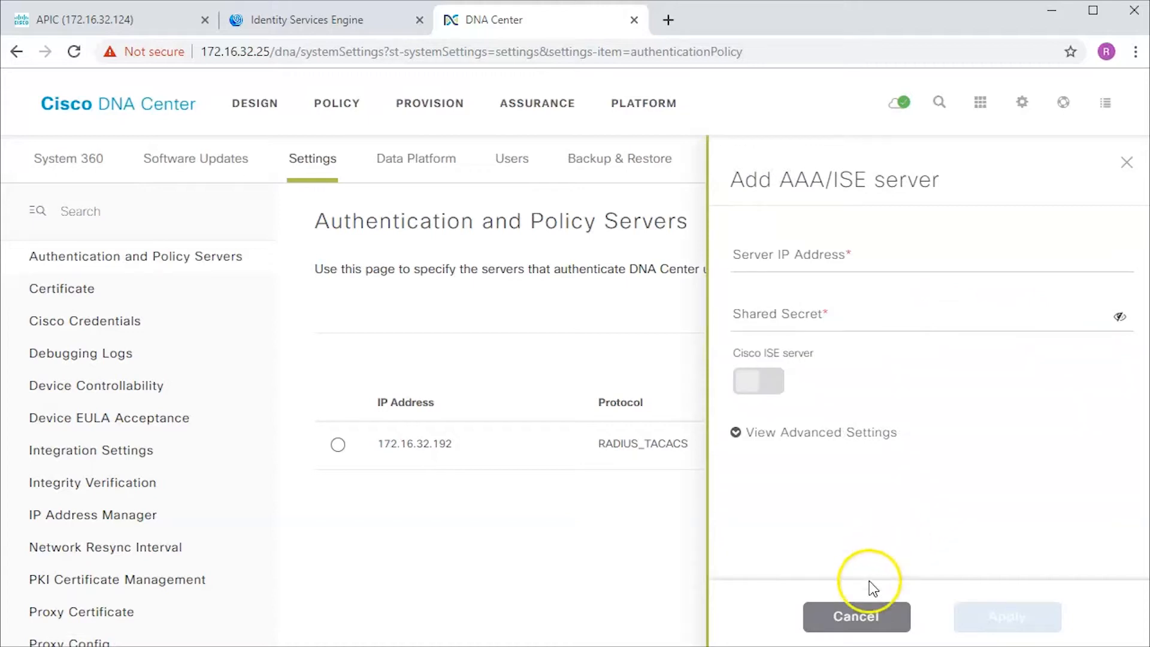
left_click(866, 617)
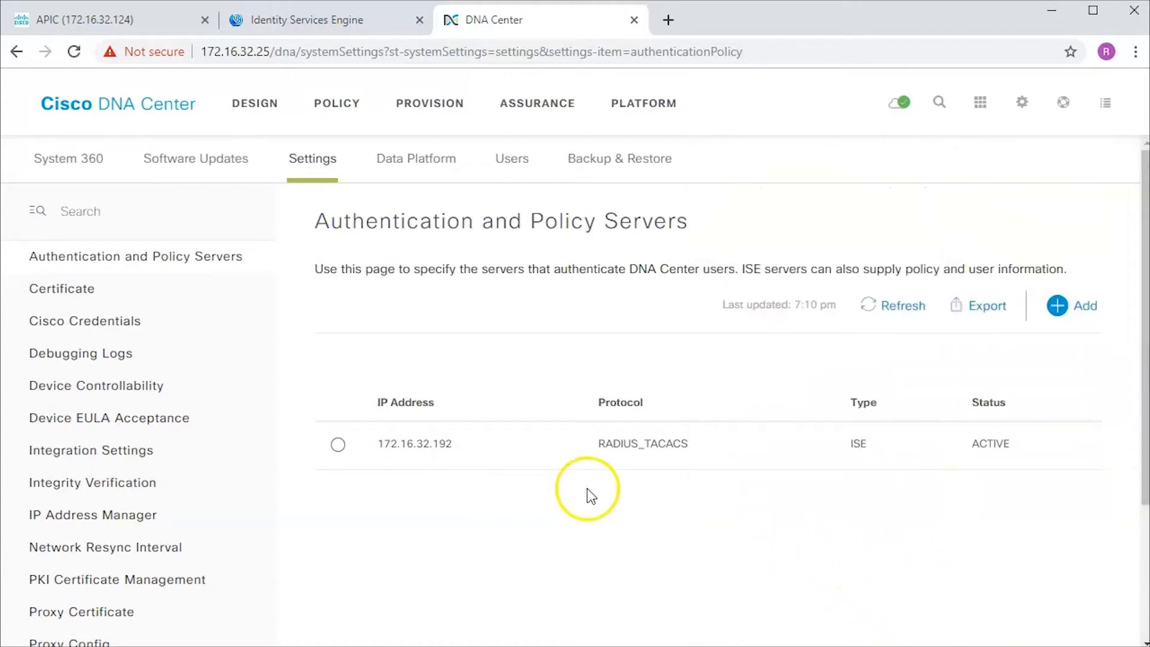
left_click(338, 445)
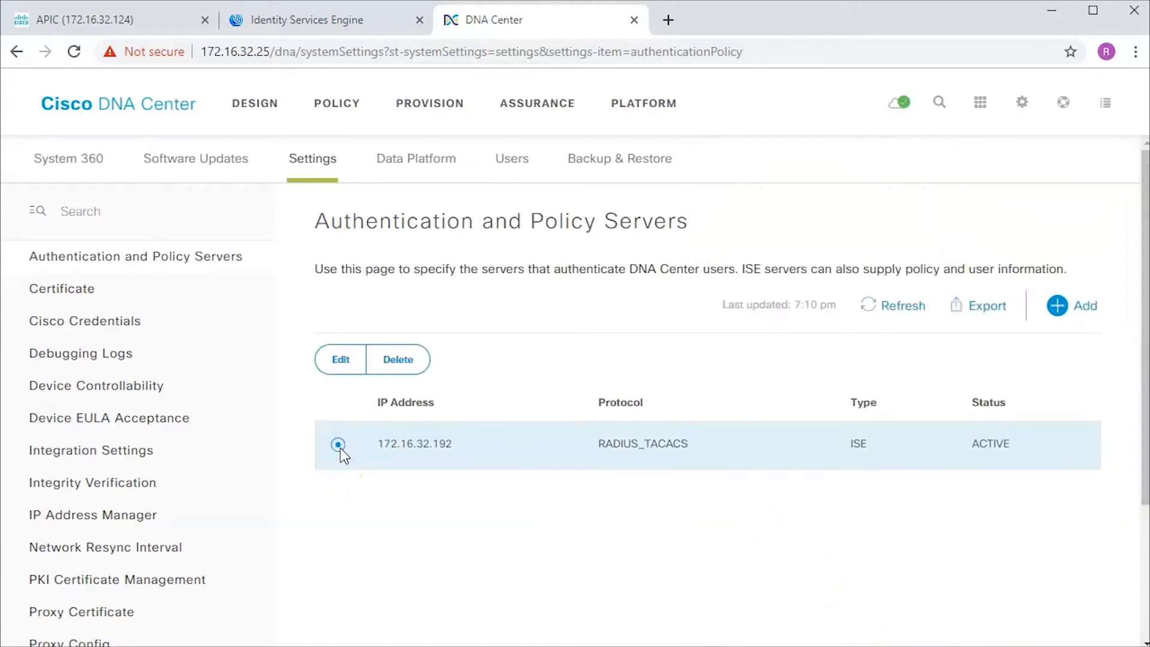
left_click(342, 363)
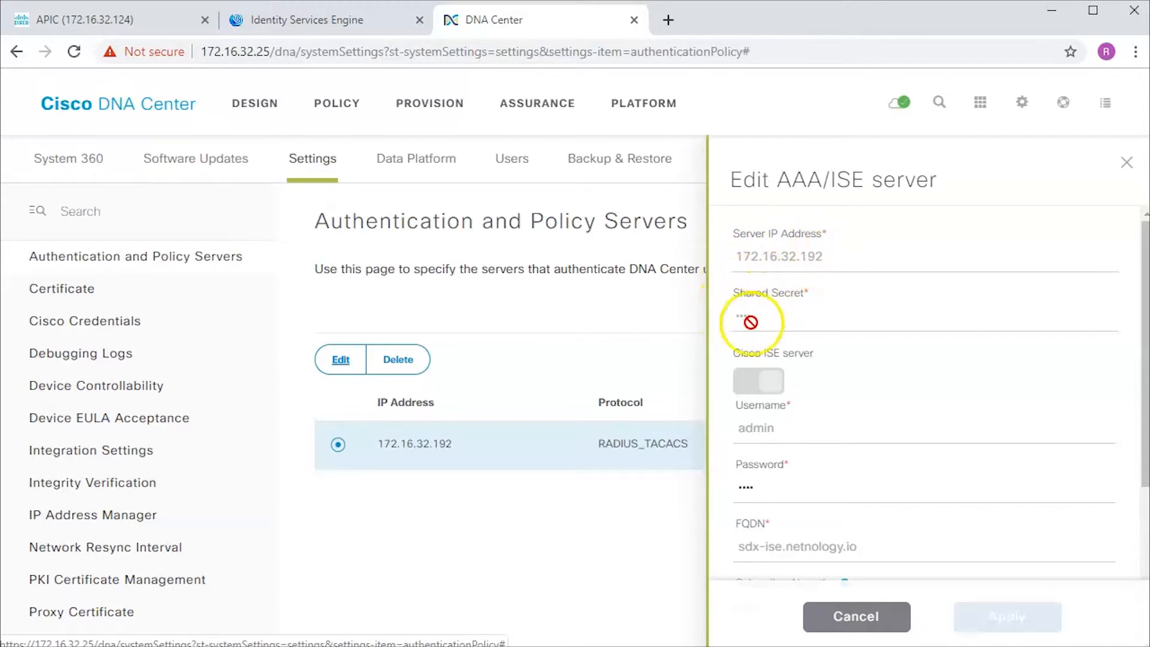
scroll(826, 353, "down", 3)
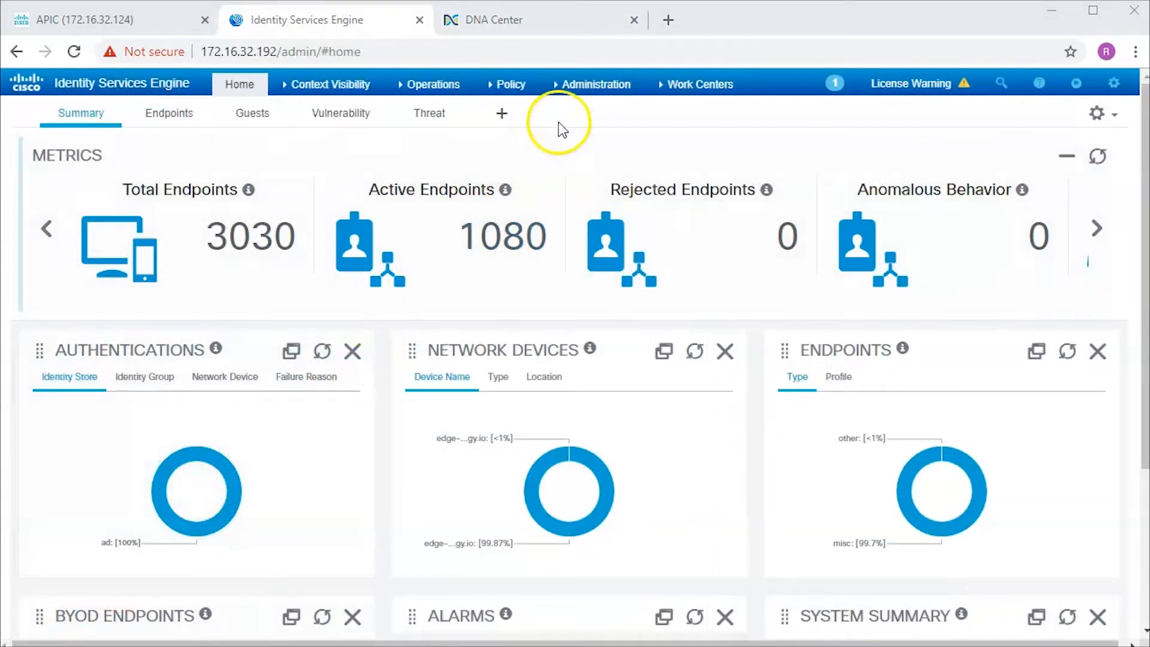
- Open the sdx-ise node in Administration > System > Deployment and highlight its FQDN sdx-ise.netnology.io
left_click(589, 91)
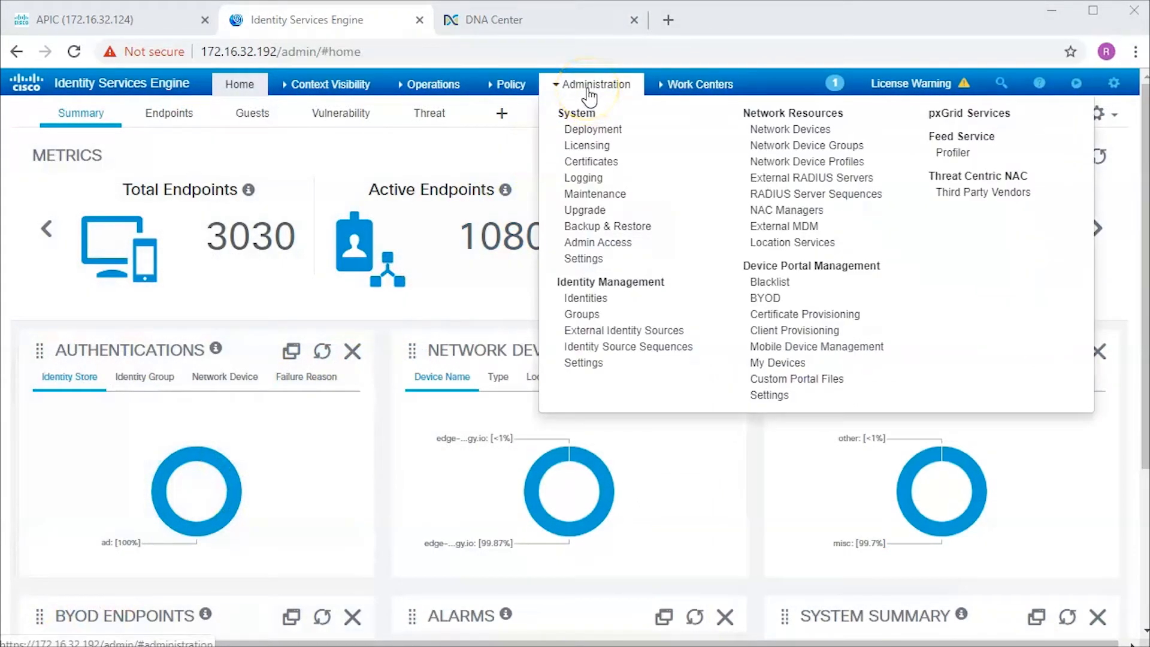
left_click(601, 140)
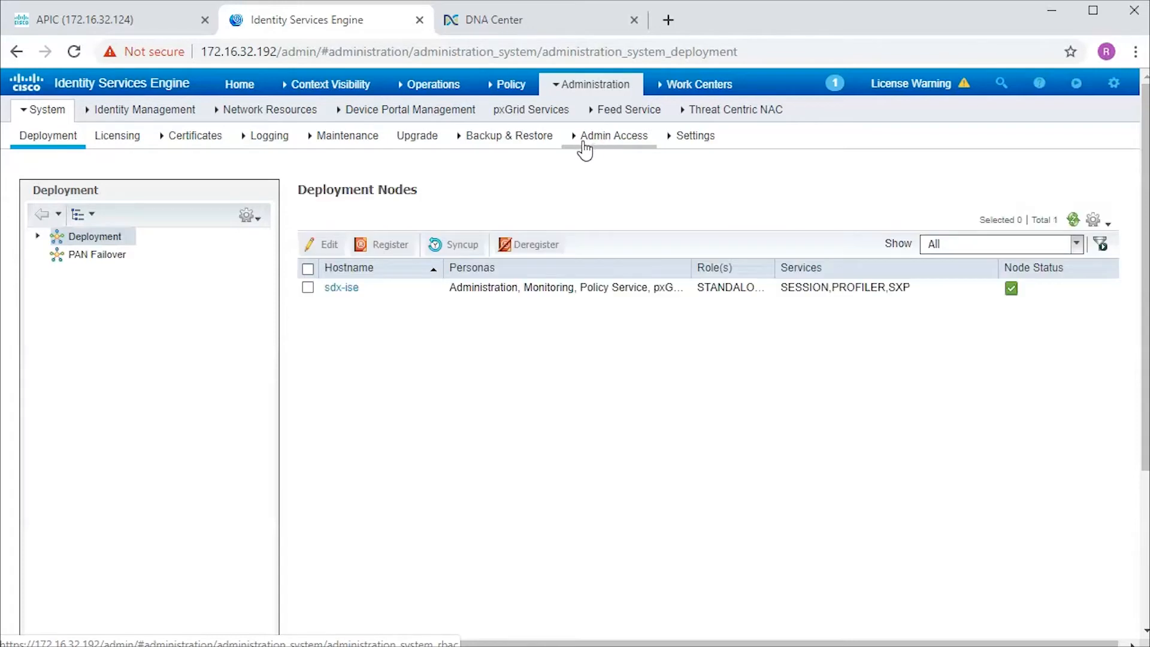
left_click(343, 289)
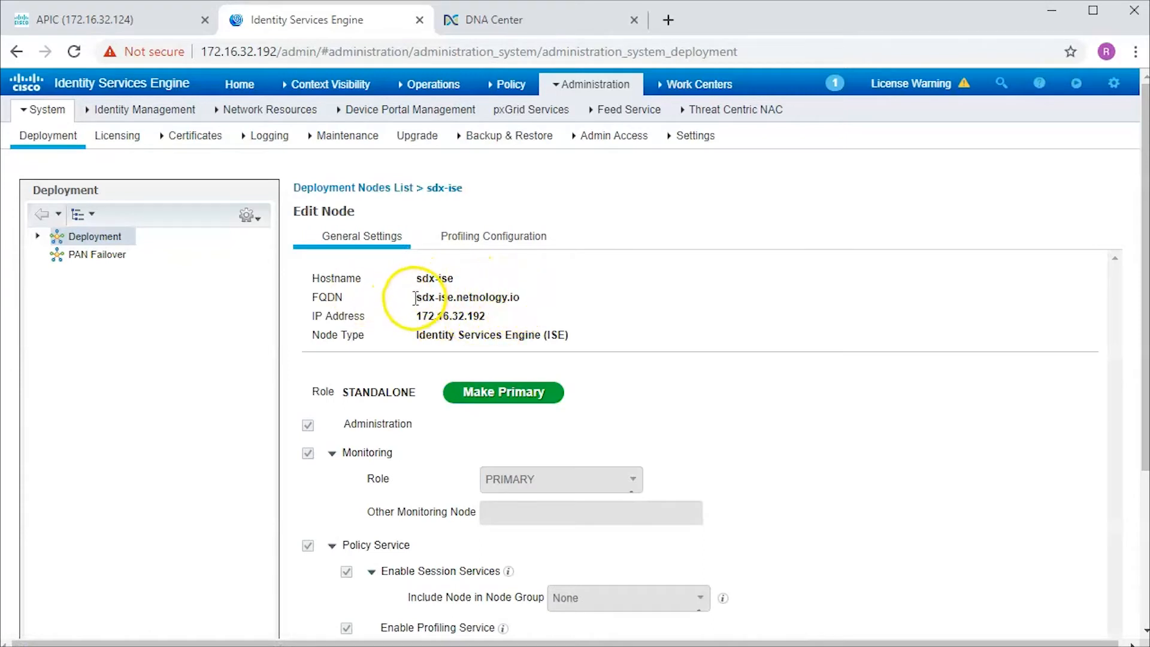
left_click_drag(516, 297, 487, 300)
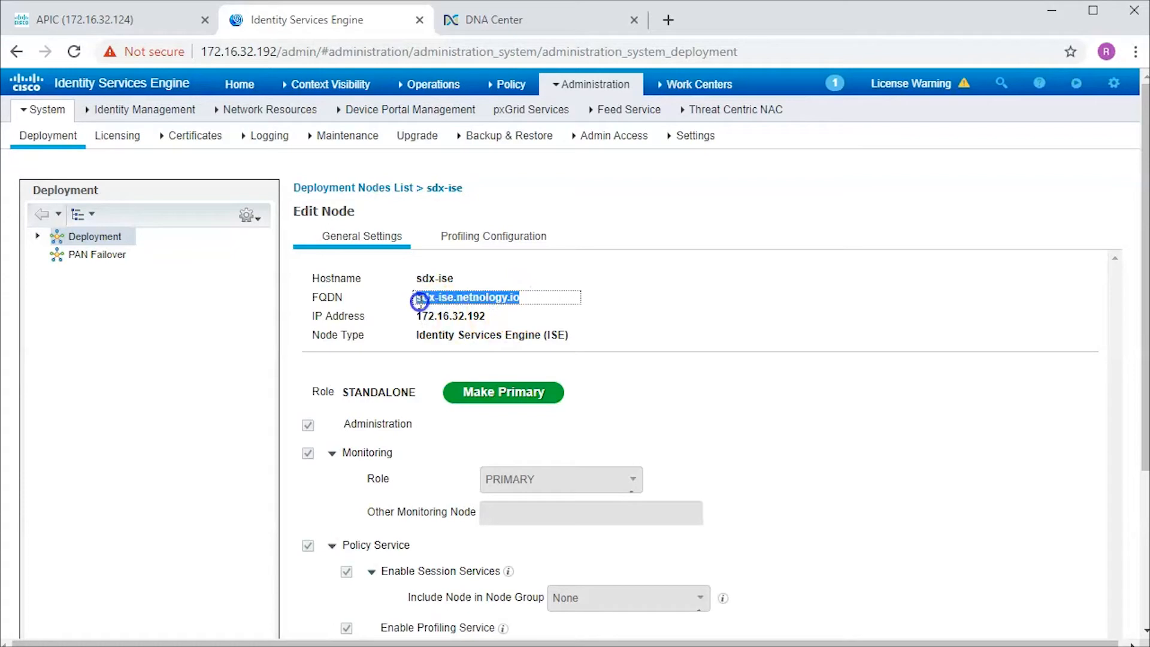
- Go to Provision > Fabric, open the SDADallas fabric and select the Dallas-DC site
left_click(494, 27)
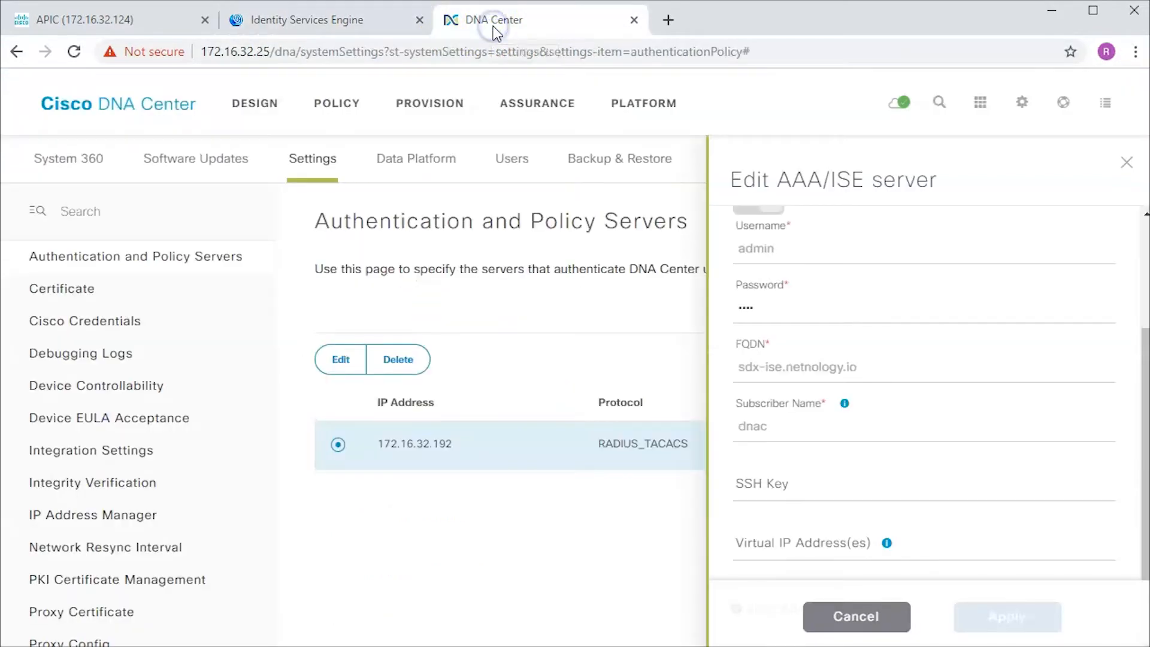
left_click_drag(601, 154, 828, 358)
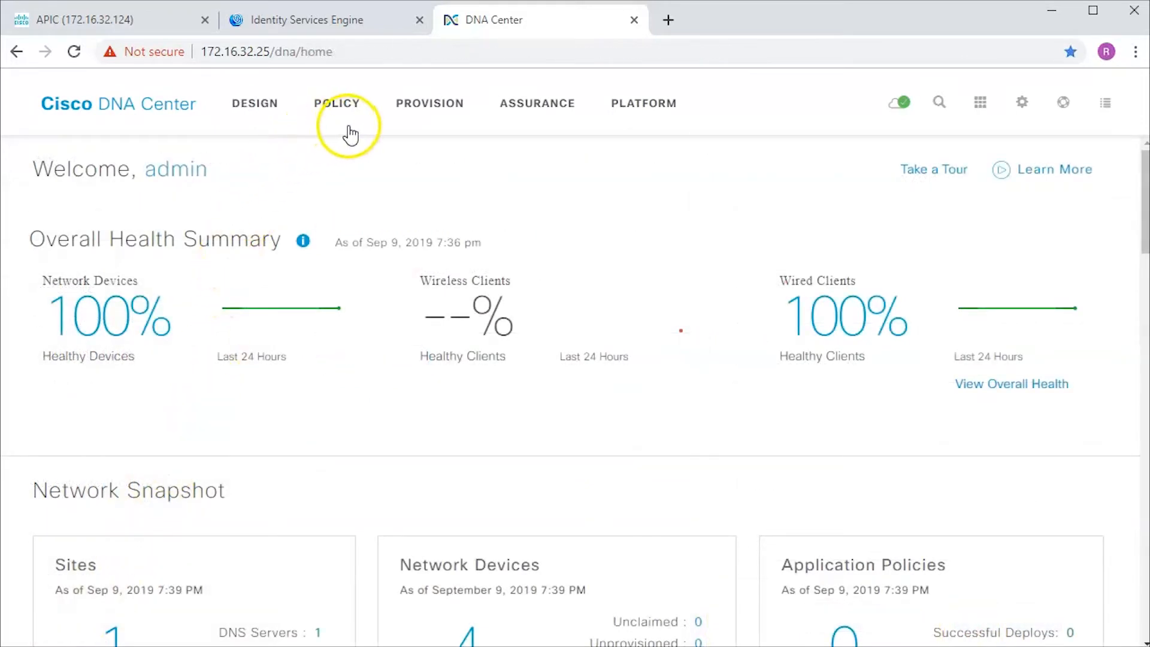
left_click(431, 117)
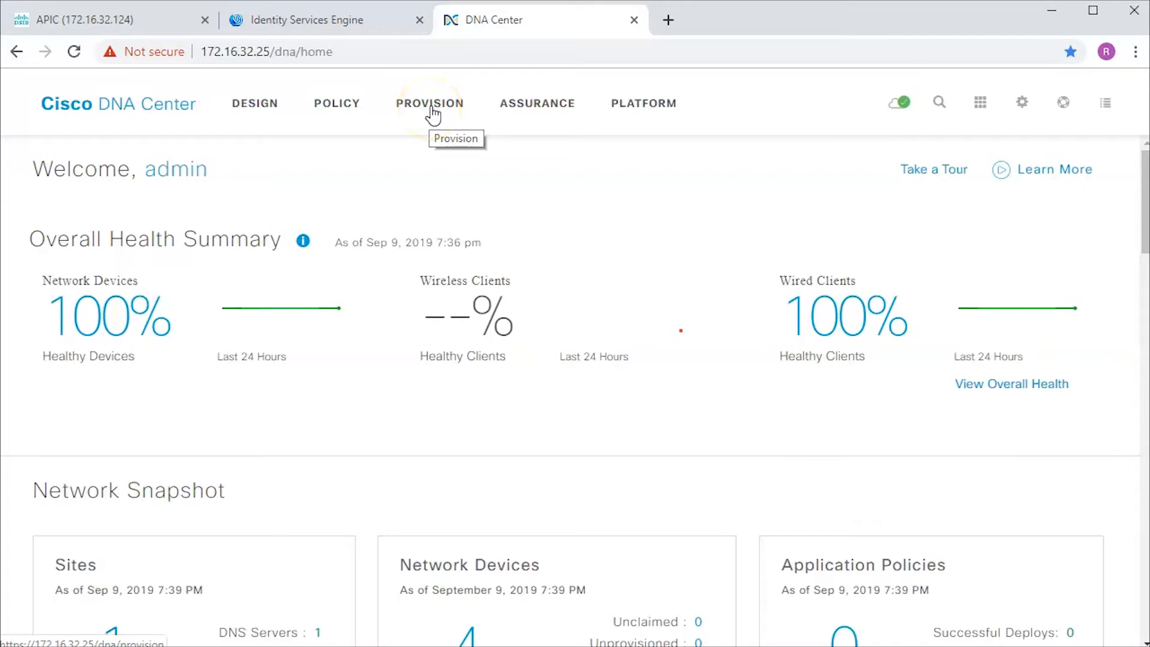
left_click(432, 105)
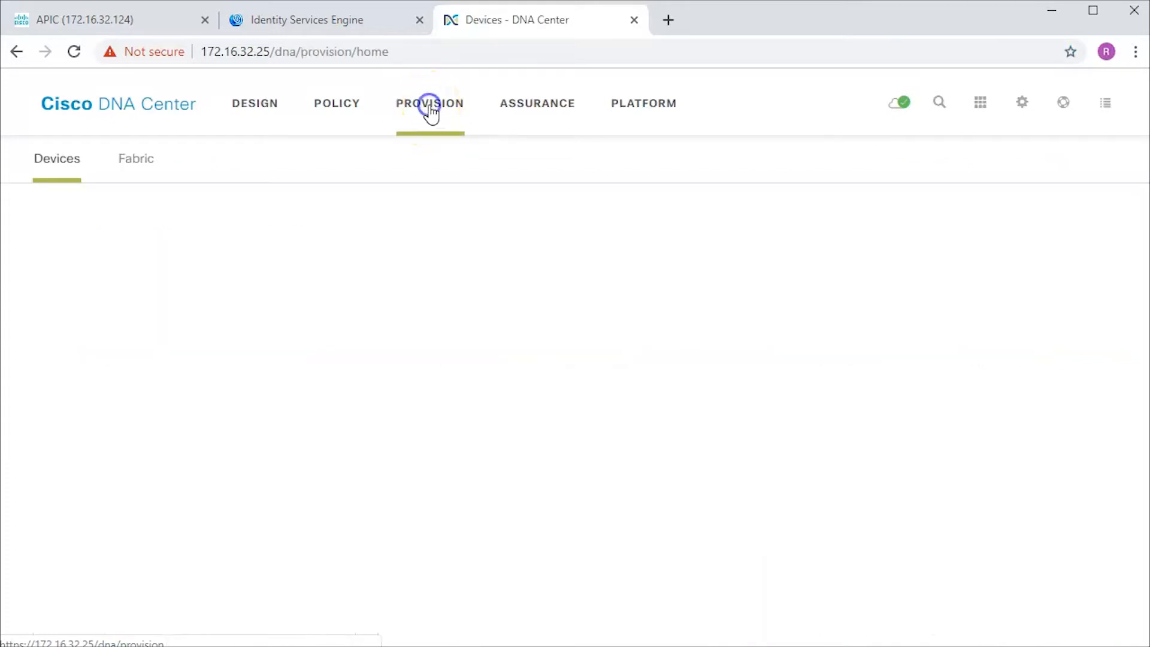
left_click(144, 161)
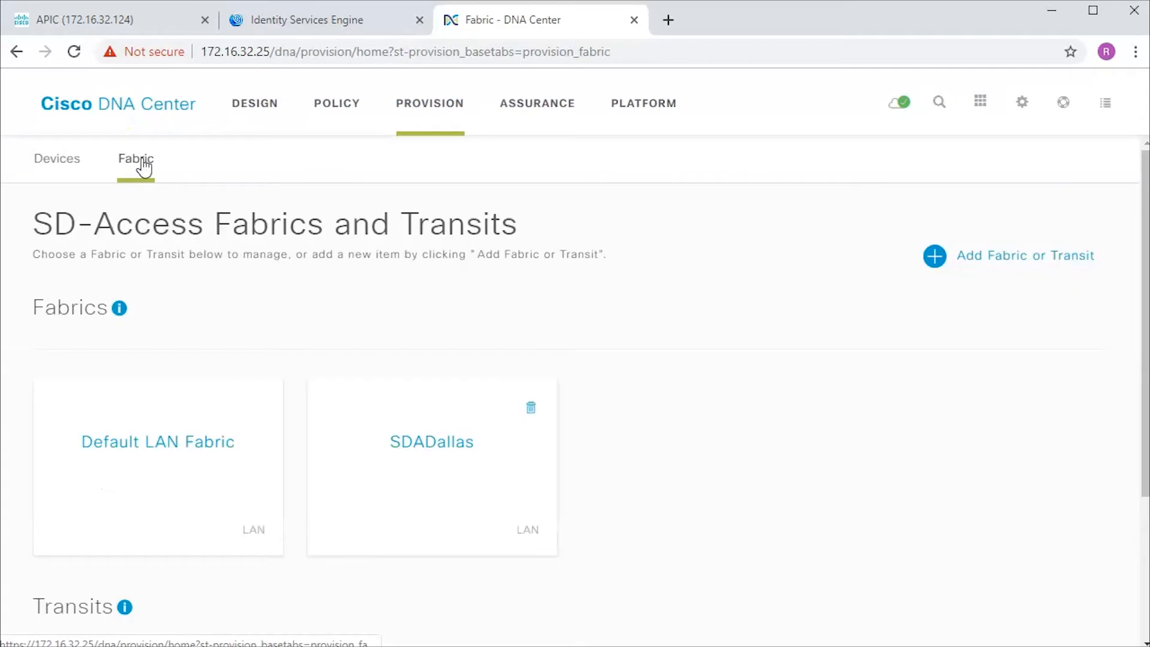
left_click(393, 443)
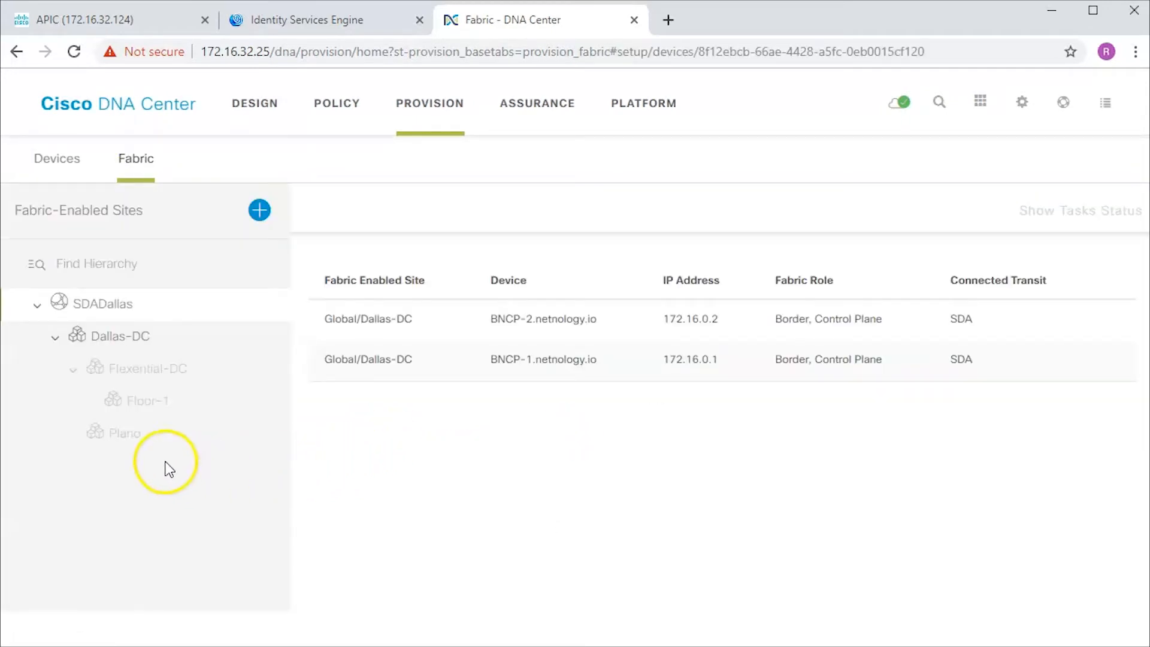
left_click(134, 341)
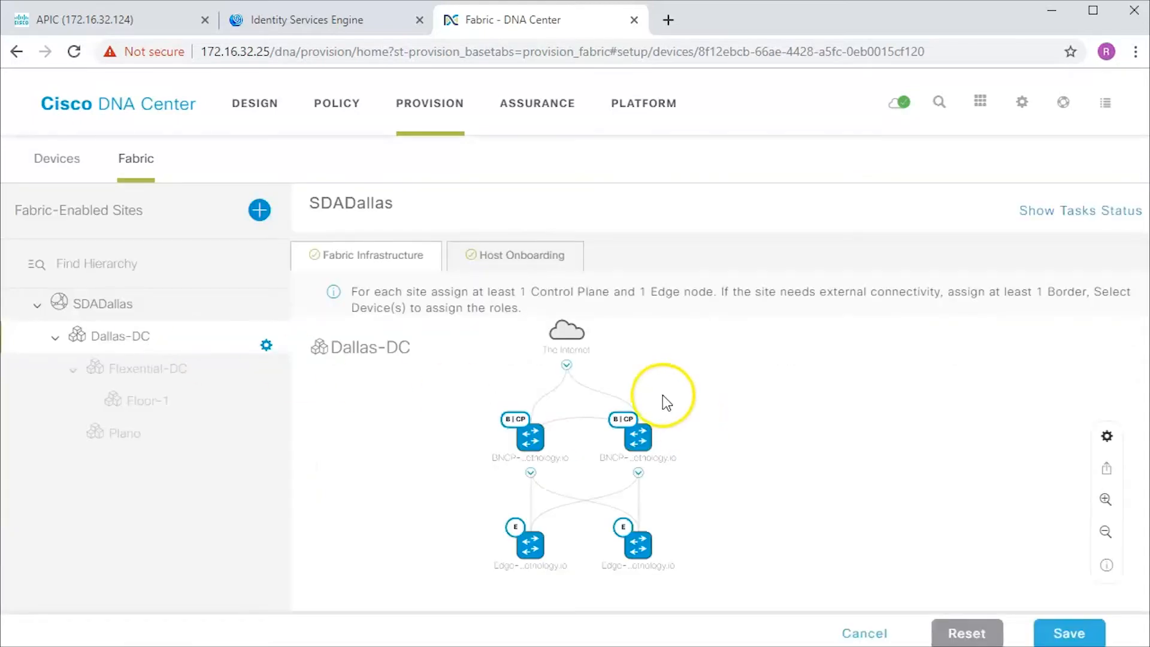
- In Dallas-DC host onboarding, select port TwoGigabitEthernet1/0/2 on Edge-2.netnology.io for assignment
left_click(535, 257)
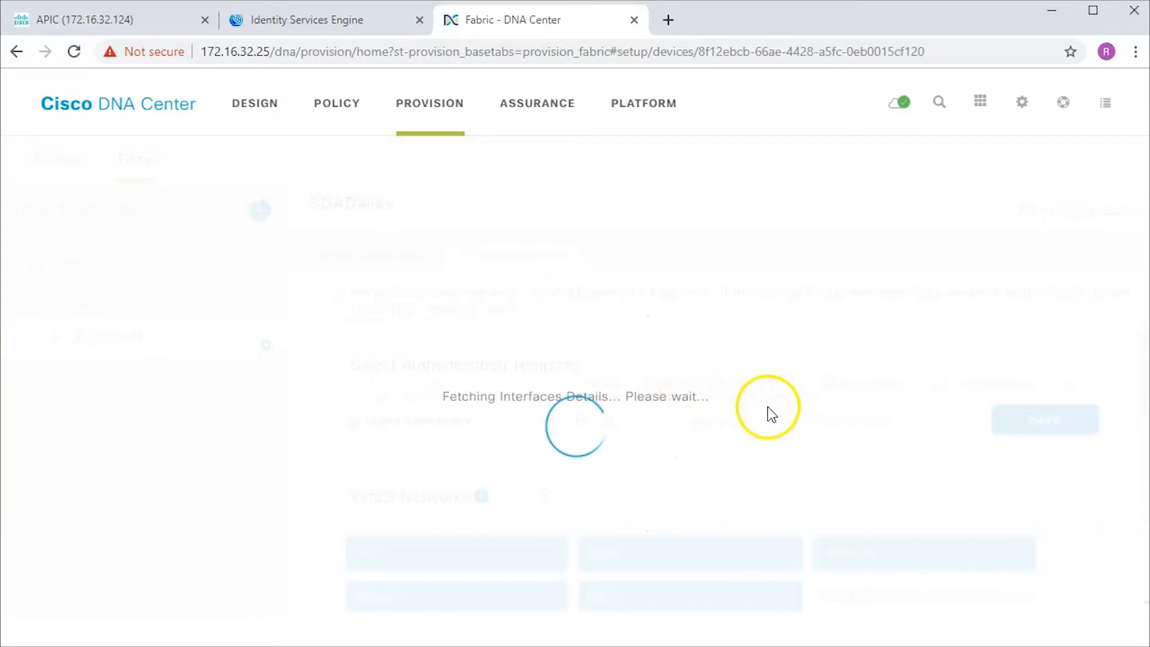
scroll(770, 443, "down", 3)
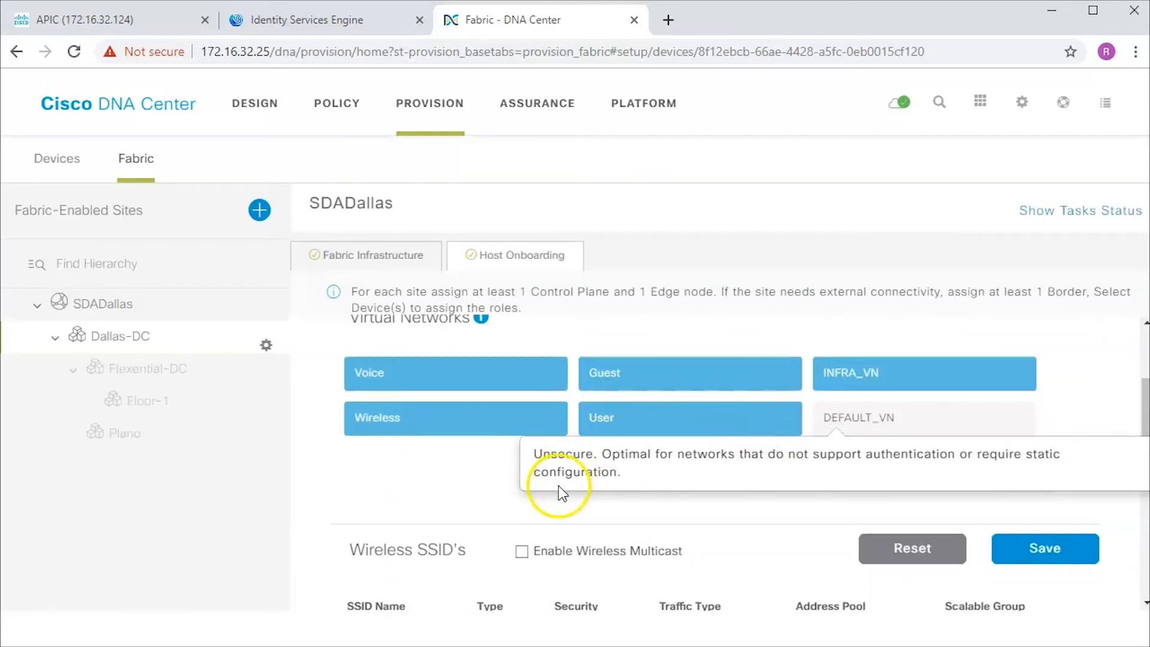
scroll(437, 503, "down", 5)
scroll(491, 498, "down", 3)
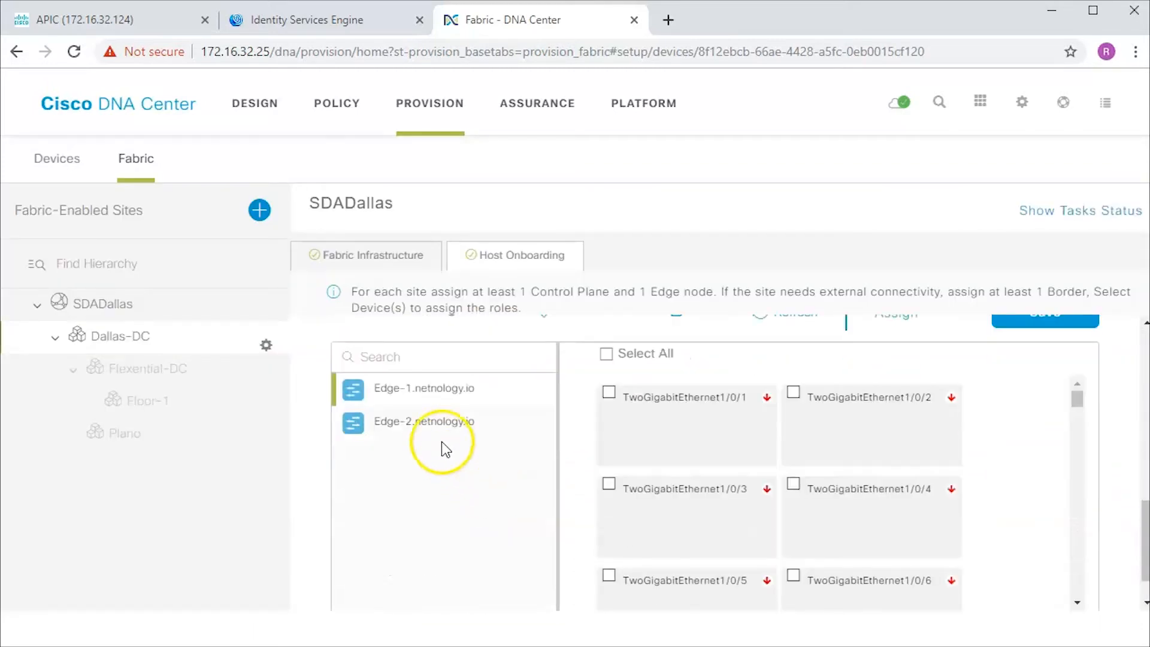
left_click(433, 419)
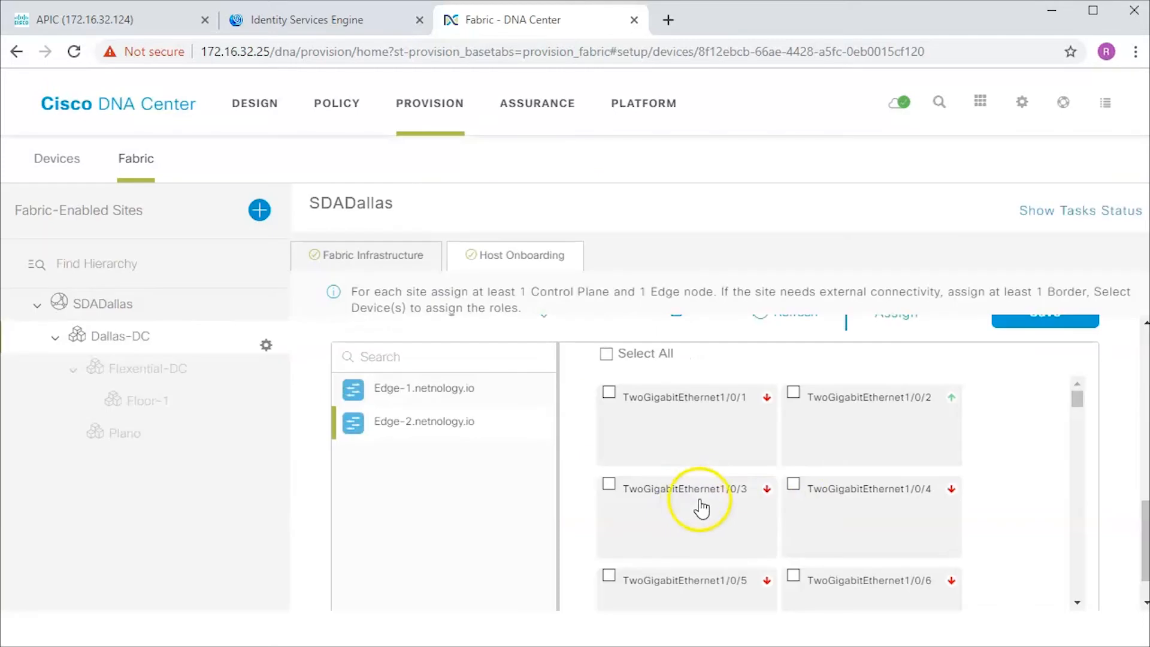
left_click(857, 422)
scroll(956, 447, "up", 3)
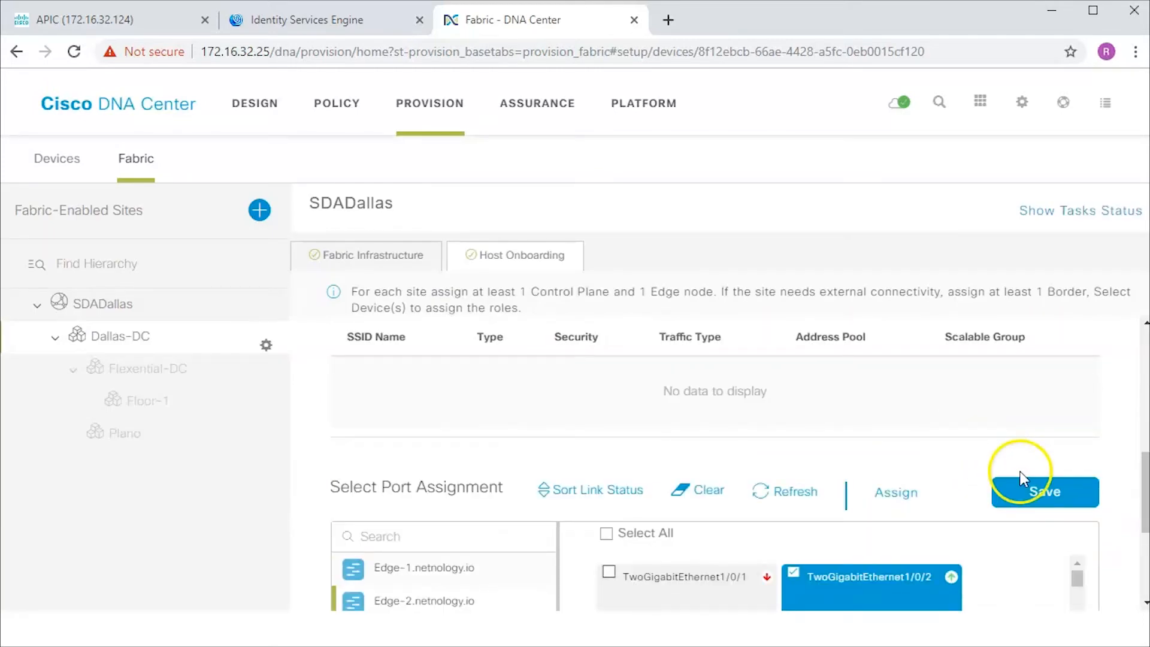
left_click(888, 495)
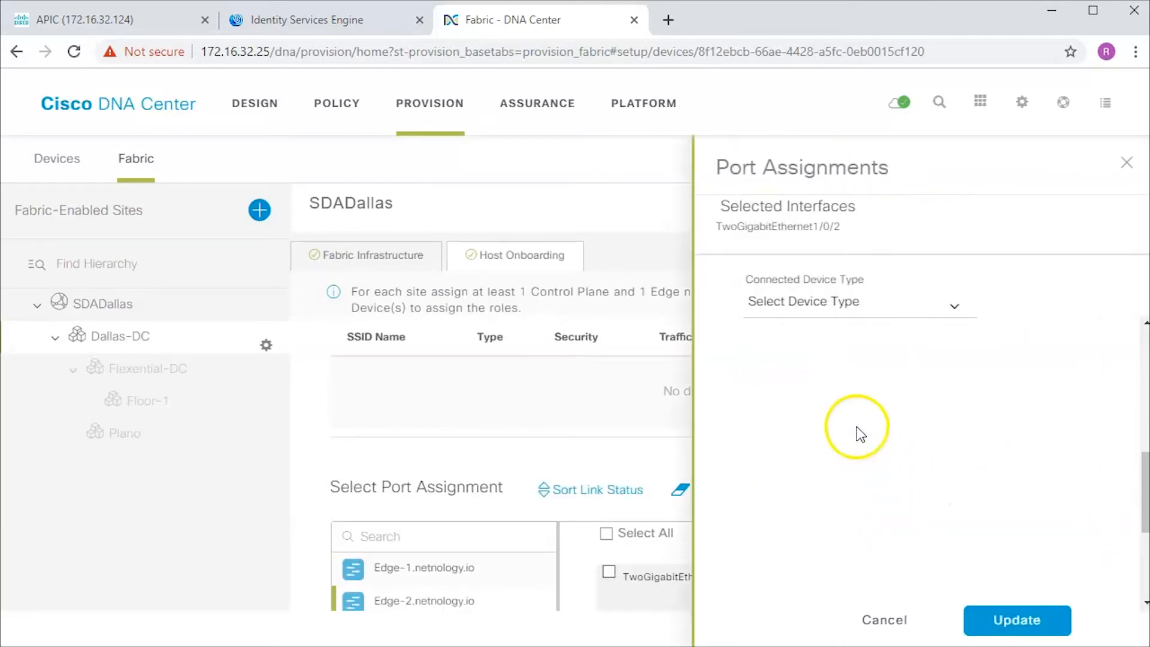
- Assign the port to user devices, the 172_16_64_0(DATA_VLAN)-User pool and Closed Authentication
left_click(922, 303)
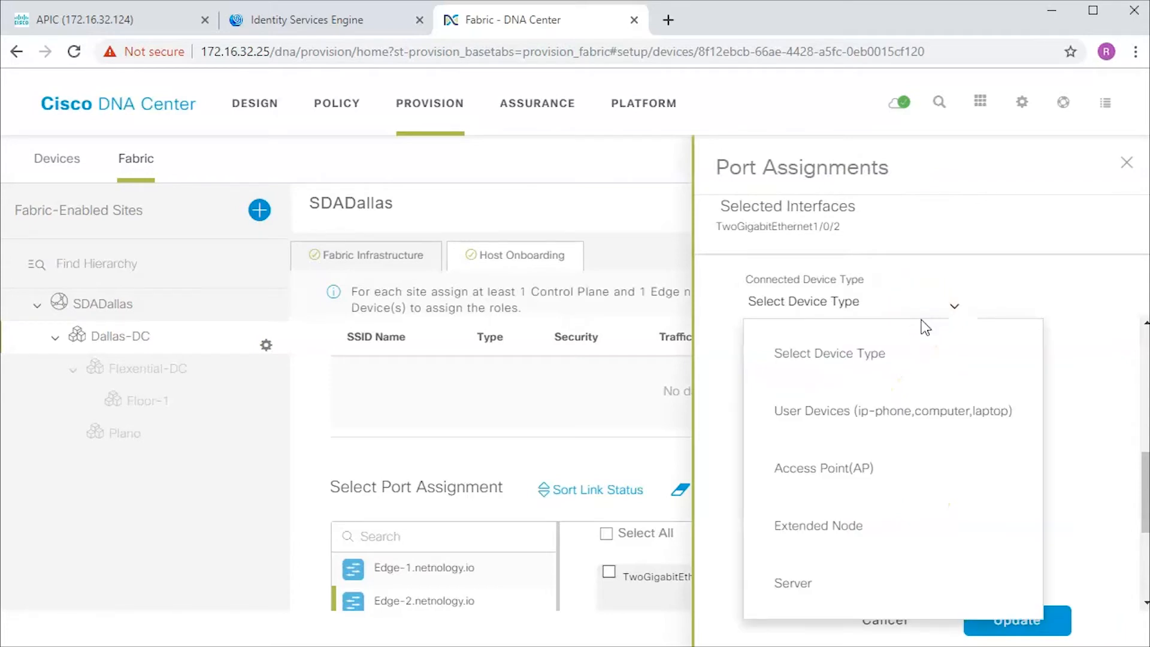
left_click(883, 428)
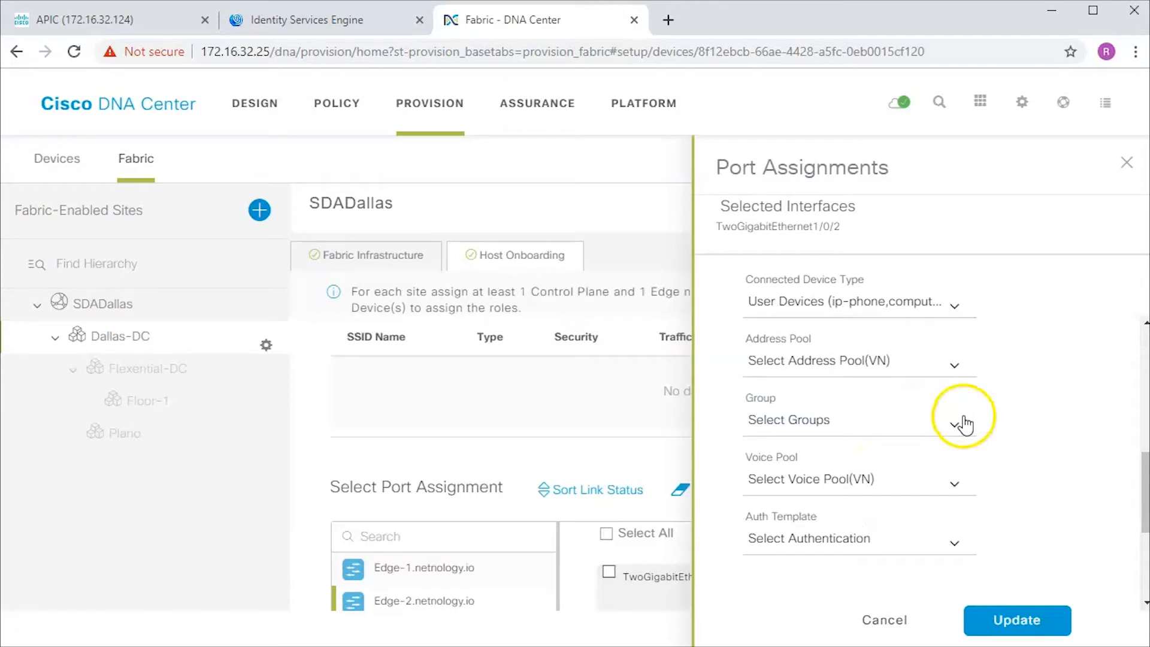
left_click(951, 372)
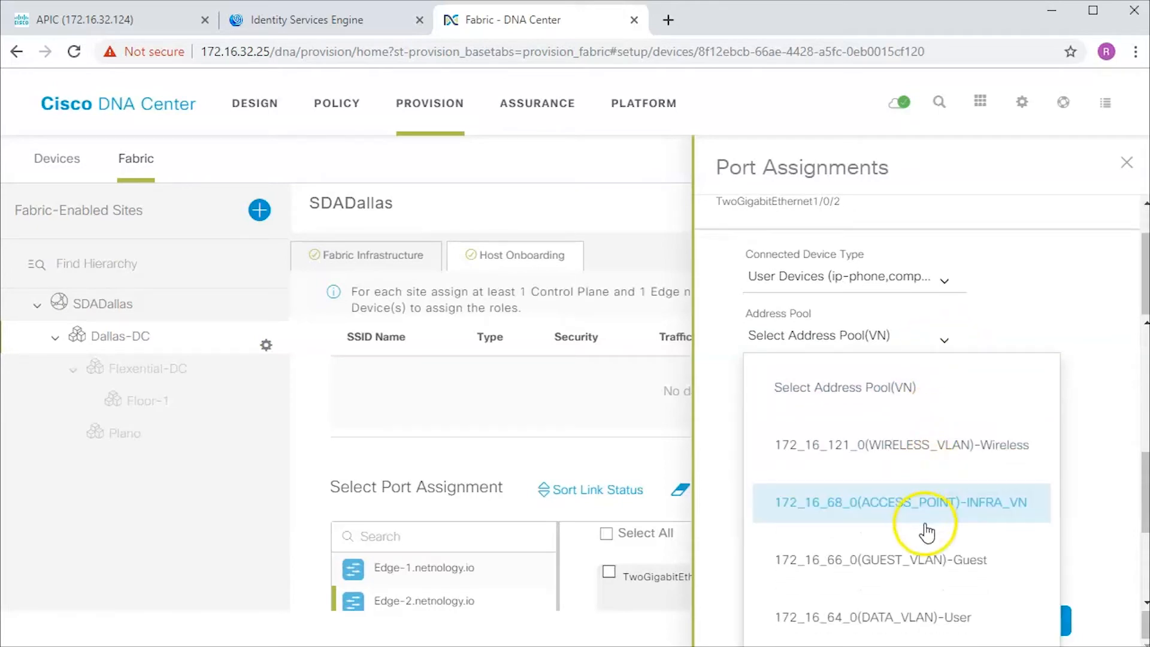
left_click(919, 614)
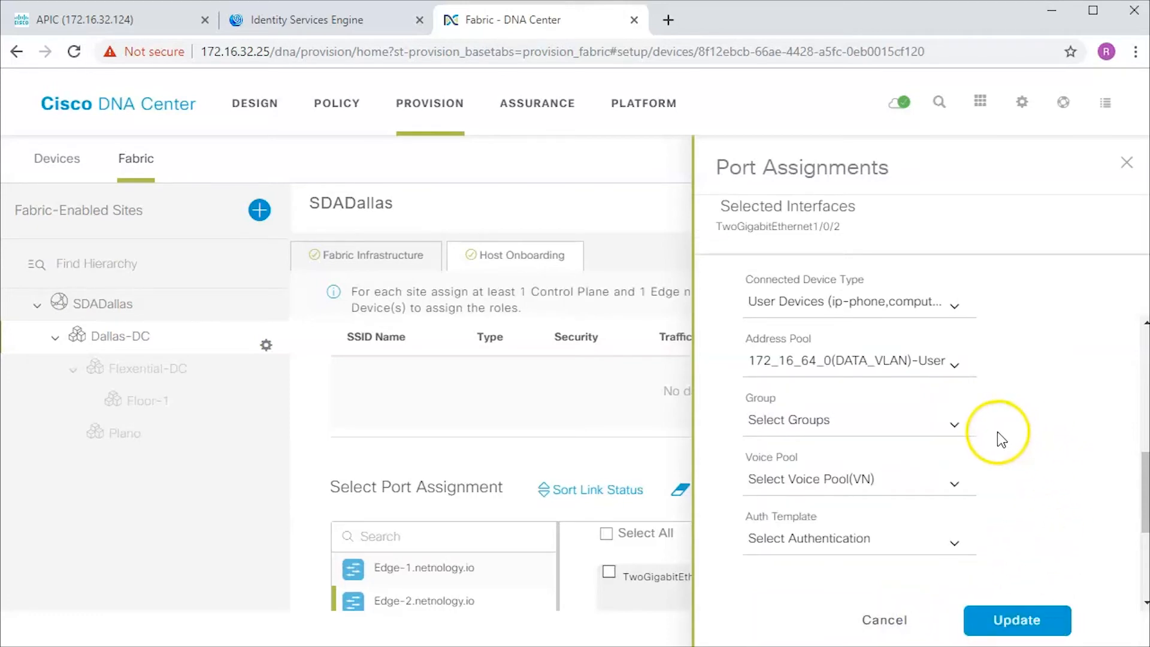
left_click(904, 554)
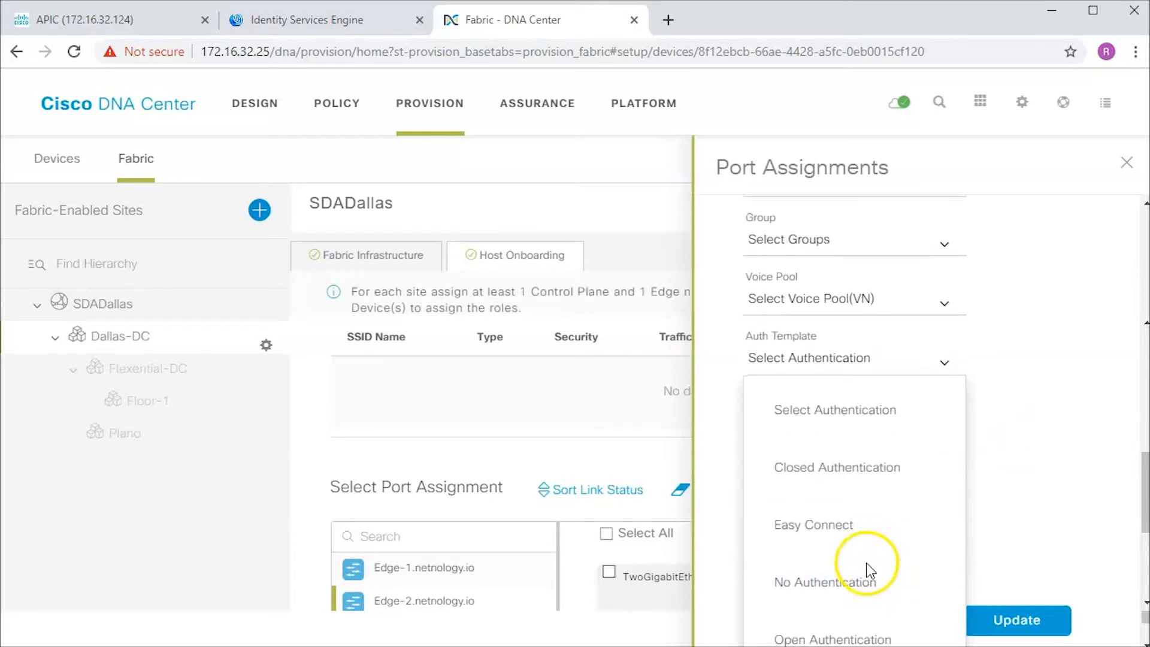
scroll(865, 596, "up", 2)
left_click(862, 535)
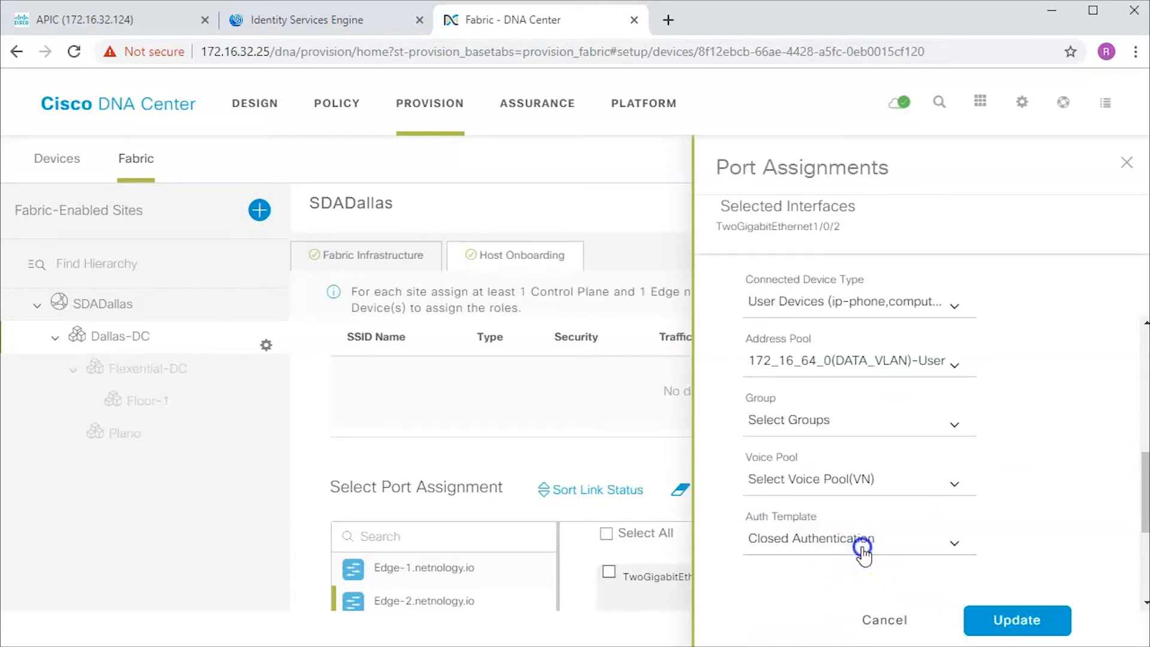
- Update, save and deploy the port assignment immediately
left_click(1006, 623)
left_click(1028, 492)
left_click(1038, 327)
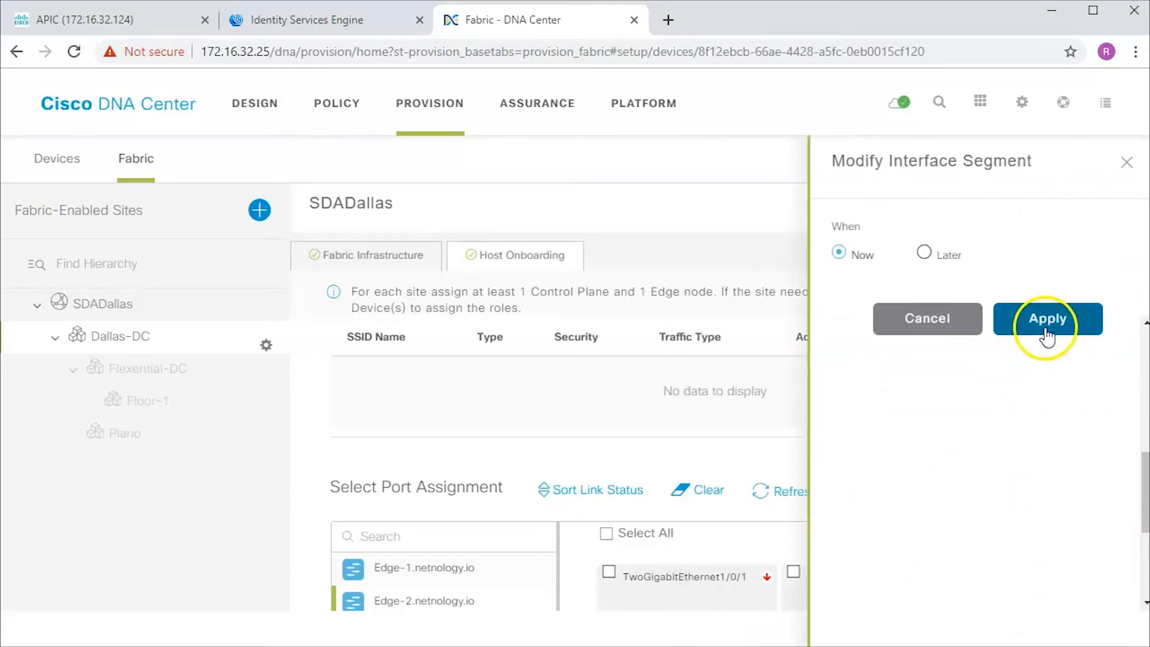
left_click(998, 334)
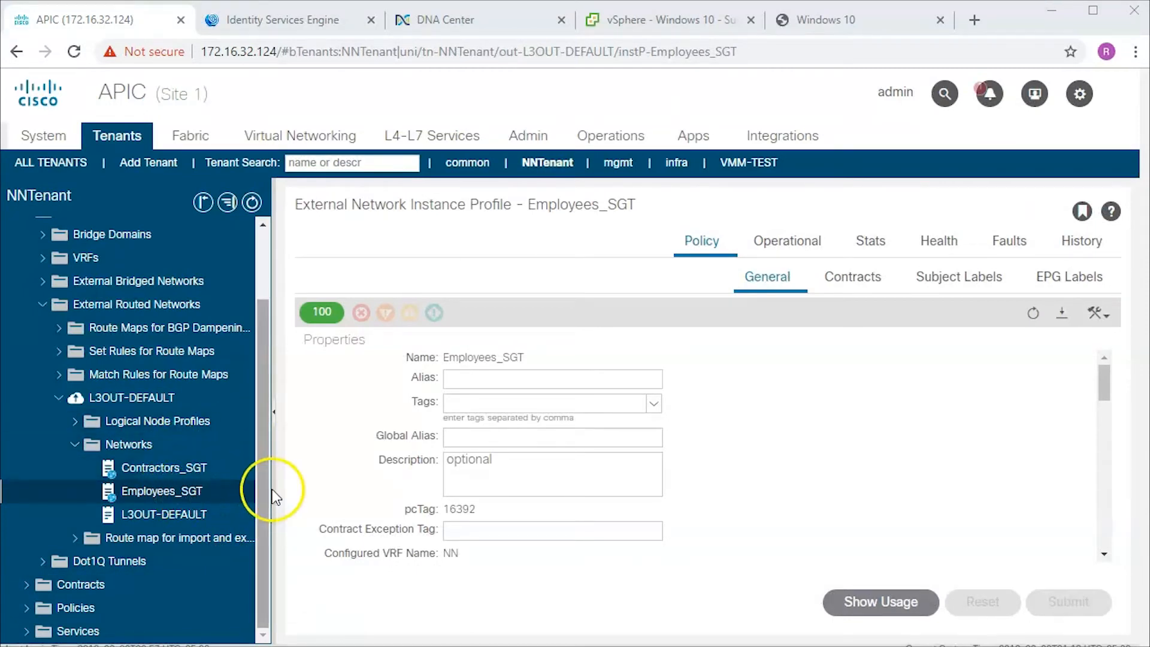
- Scroll the Employees_SGT external network profile down to its Subnets table
scroll(825, 477, "down", 5)
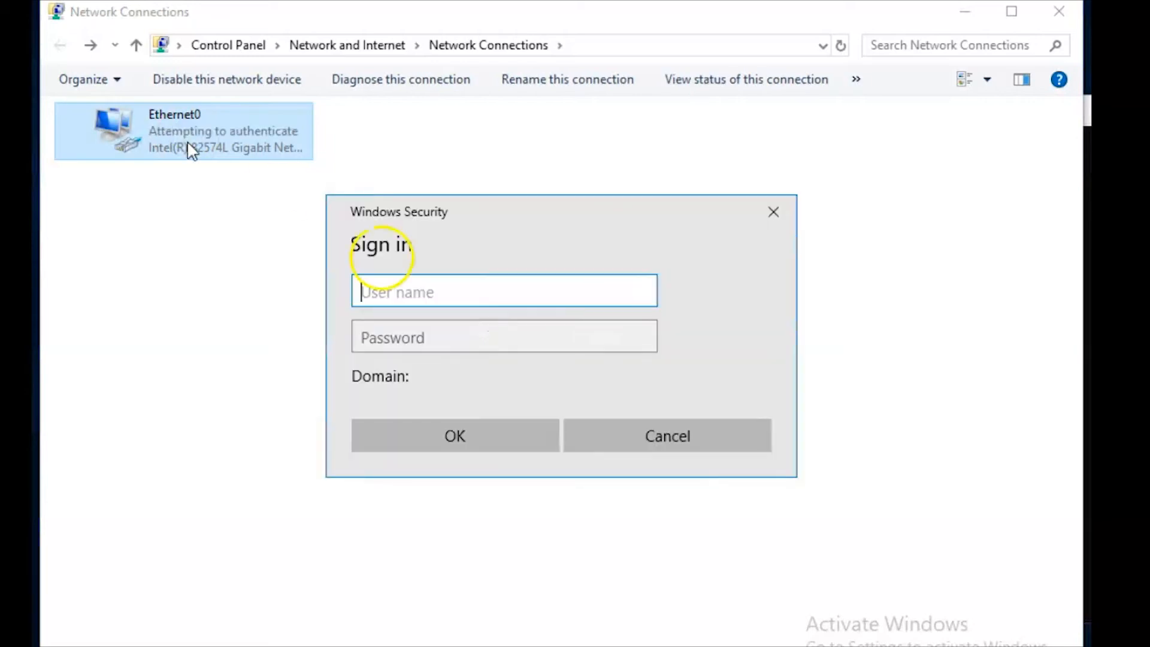
- Enter the employee's user name and password in the Windows Security sign-in prompt and submit
left_click(470, 295)
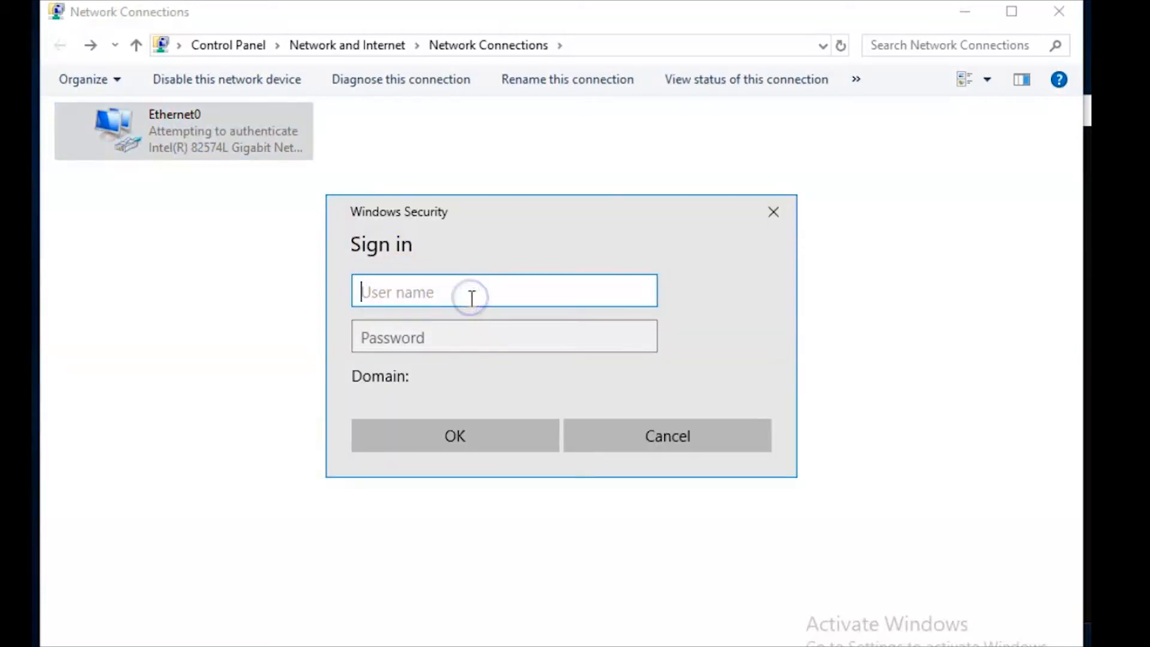
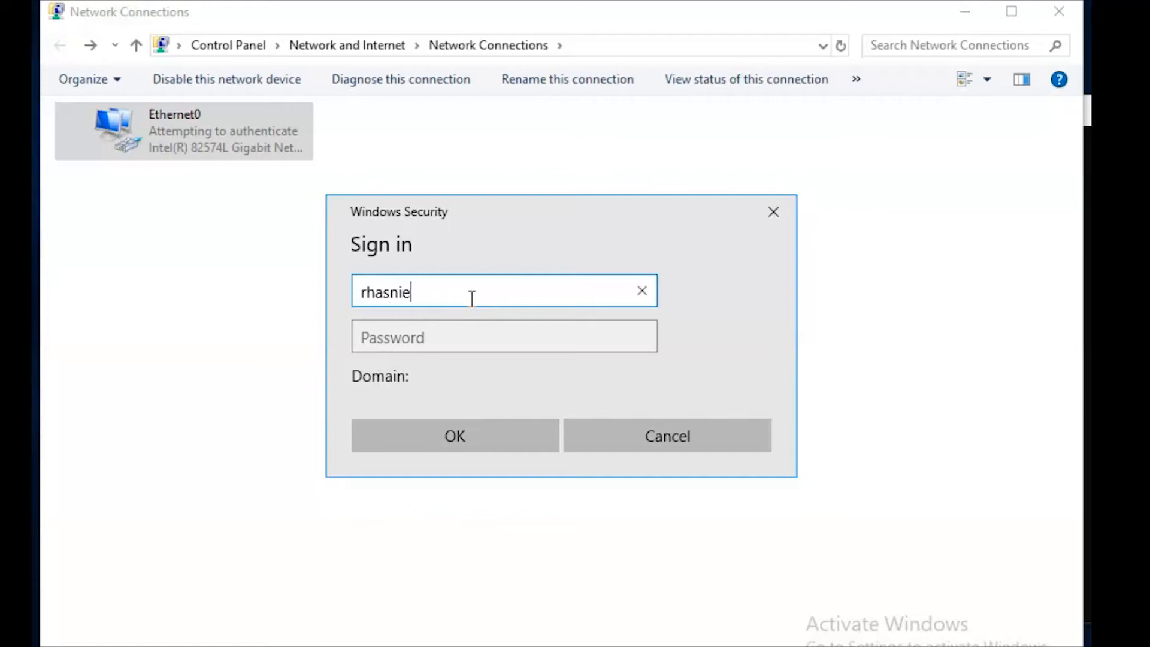
left_click(441, 335)
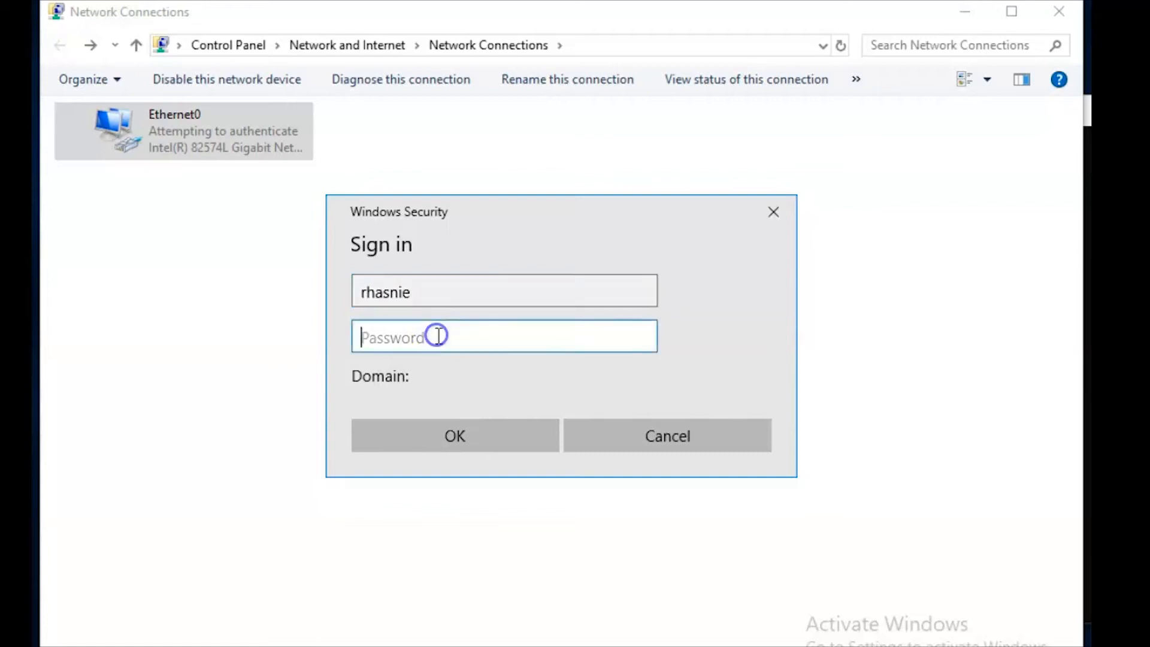
type("•")
left_click(452, 432)
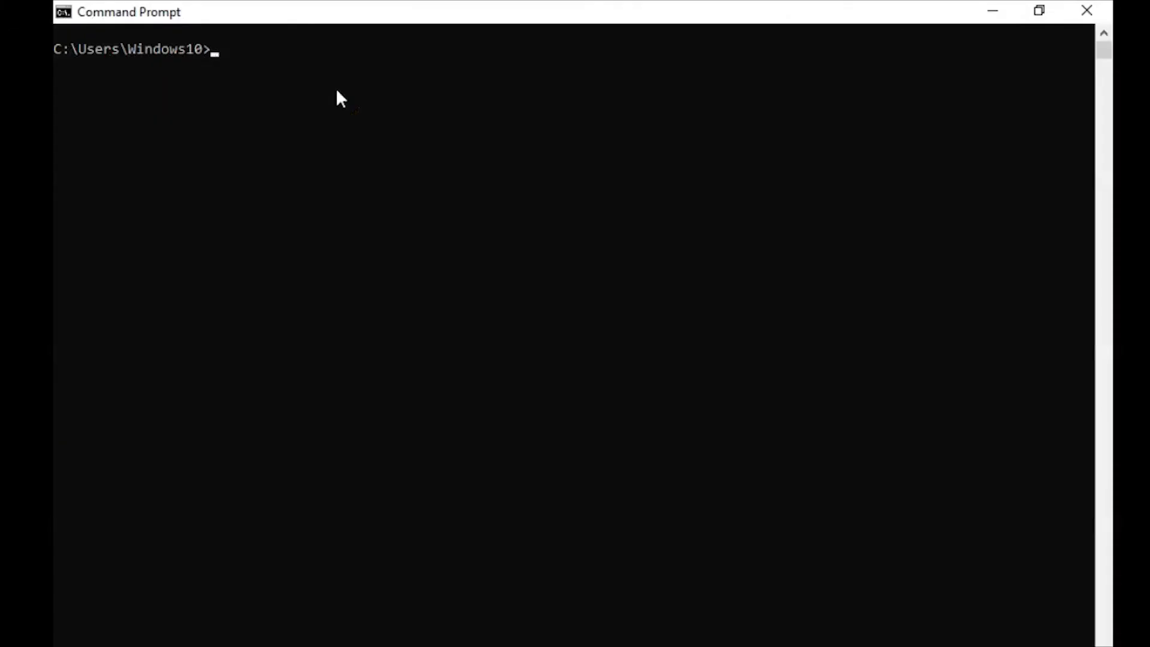
- Ping 10.10.10.10, then edit the command to ping 10.10.20.10
type("ping 10.10.10.10")
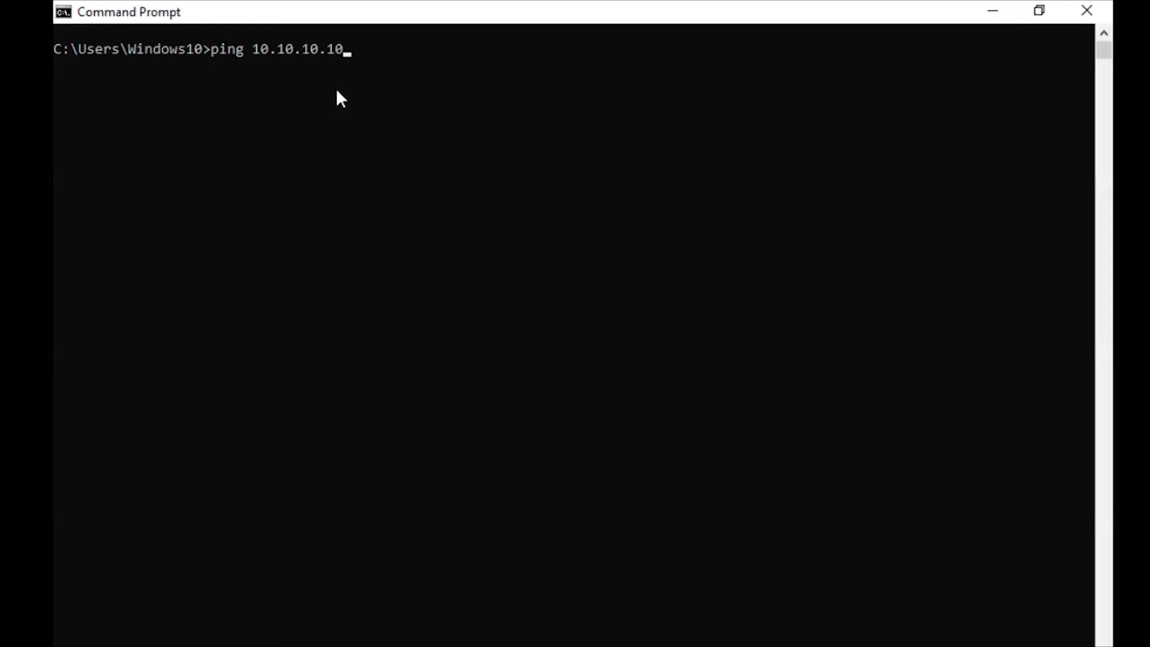
key("Return")
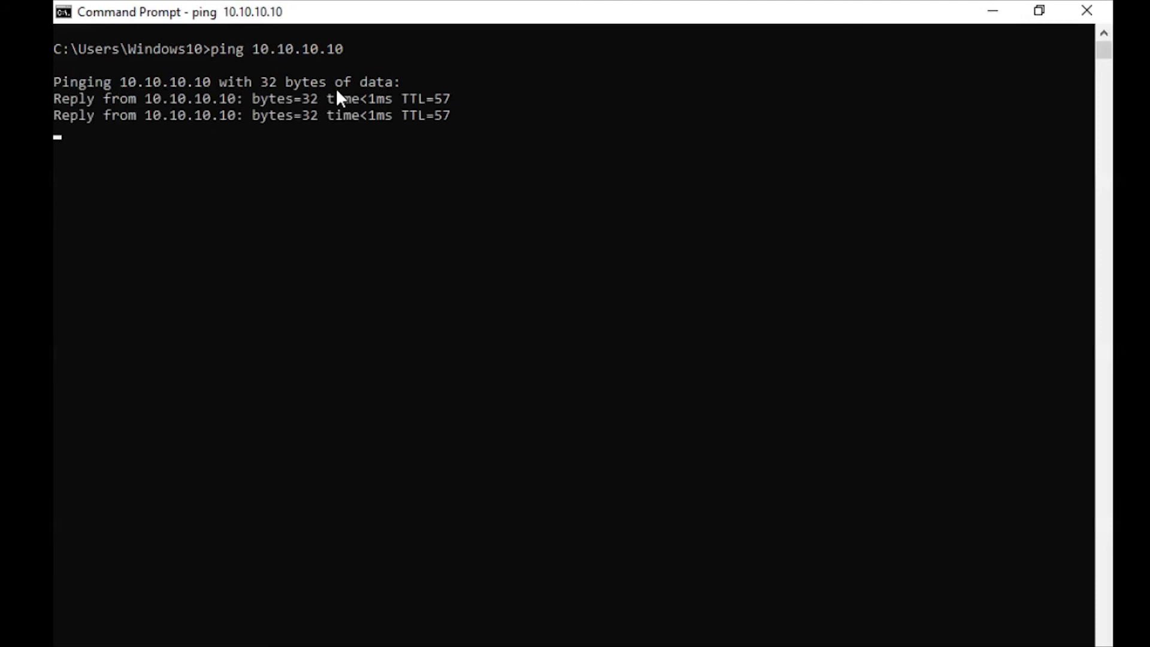
left_click(356, 157)
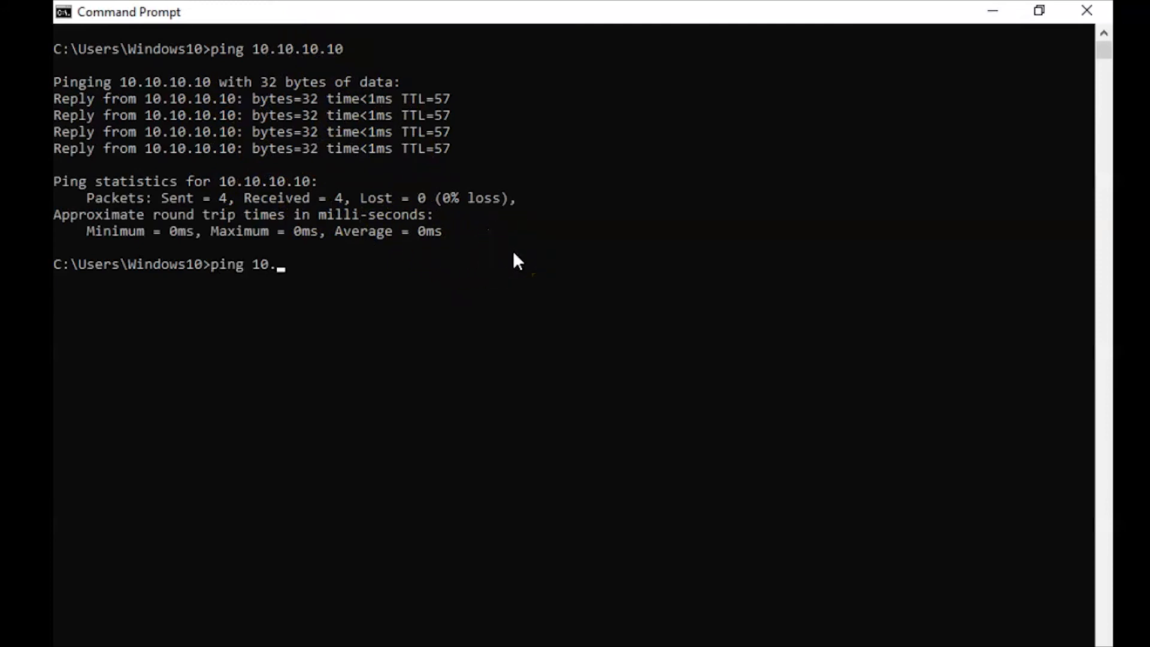
type("0.10")
key("Return")
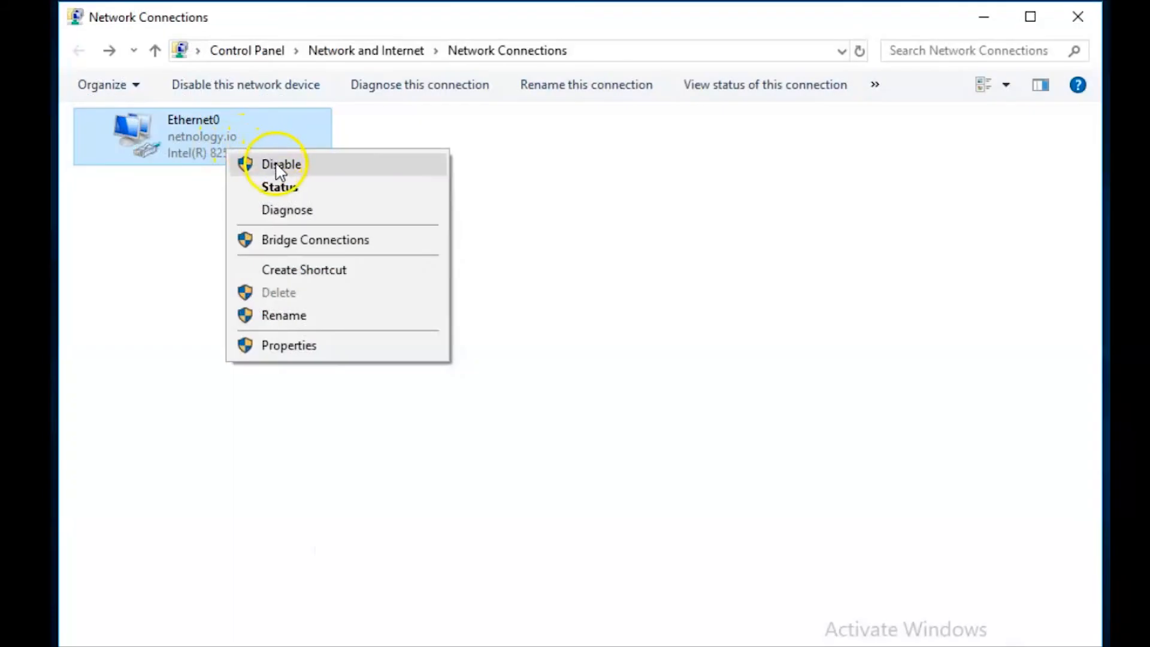
- Disable and re-enable the Ethernet0 adapter
left_click(276, 165)
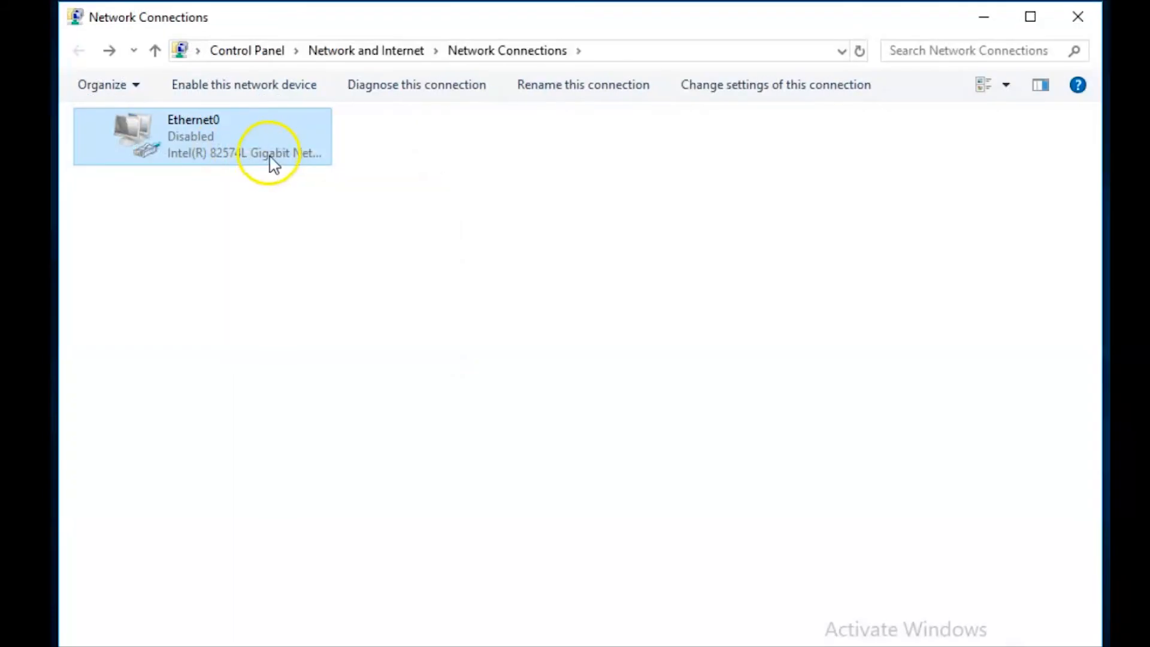
right_click(268, 155)
left_click(302, 166)
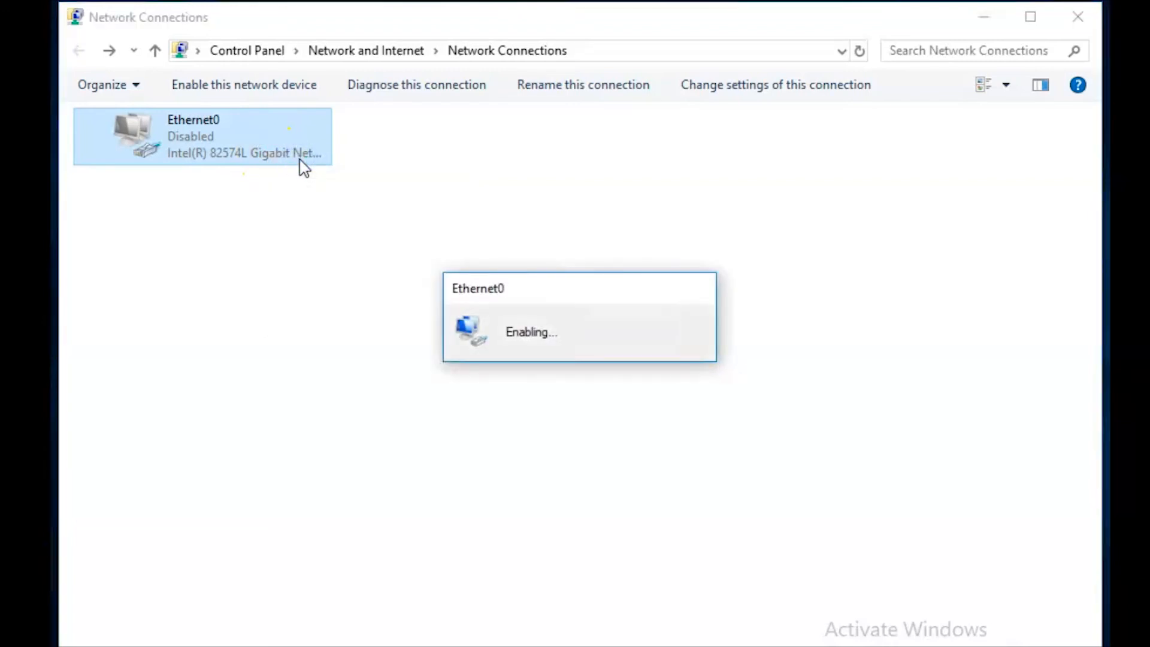
- Sign Ethernet0 in with the contractor account's user name and password
left_click(507, 303)
type("contractor")
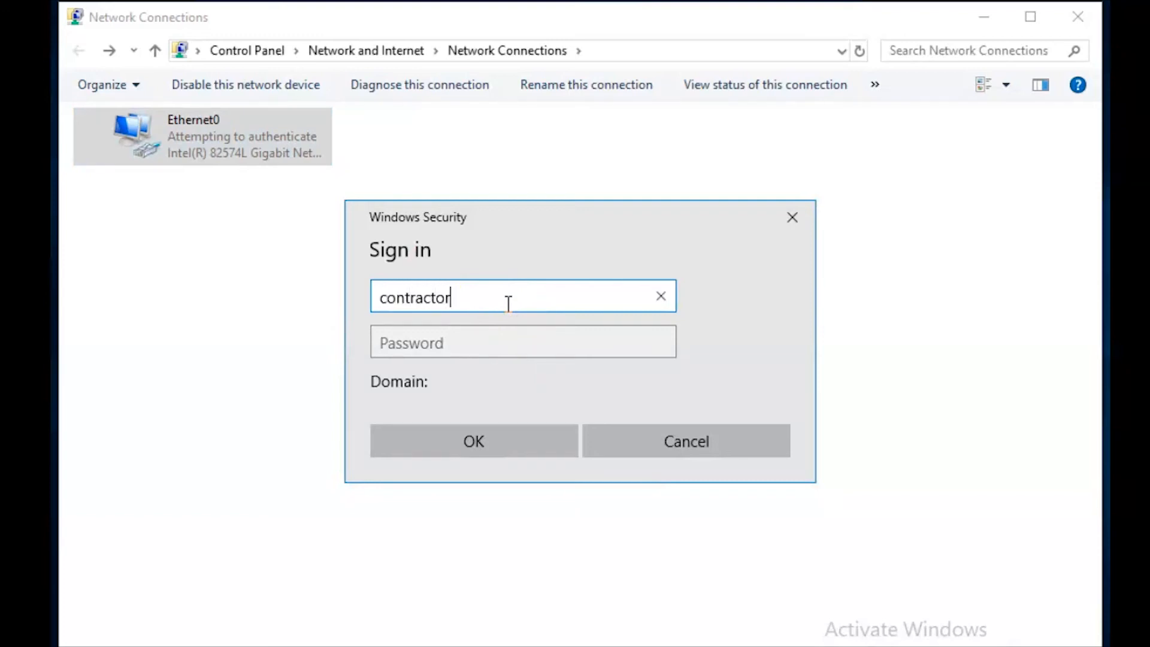
left_click(544, 341)
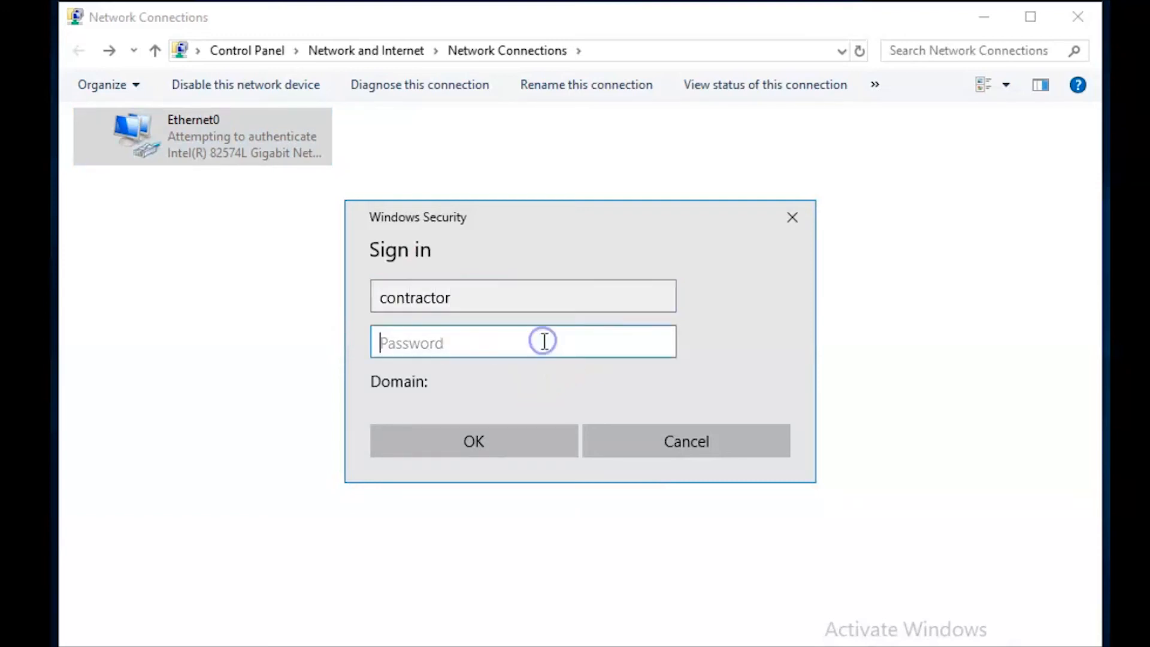
type("*")
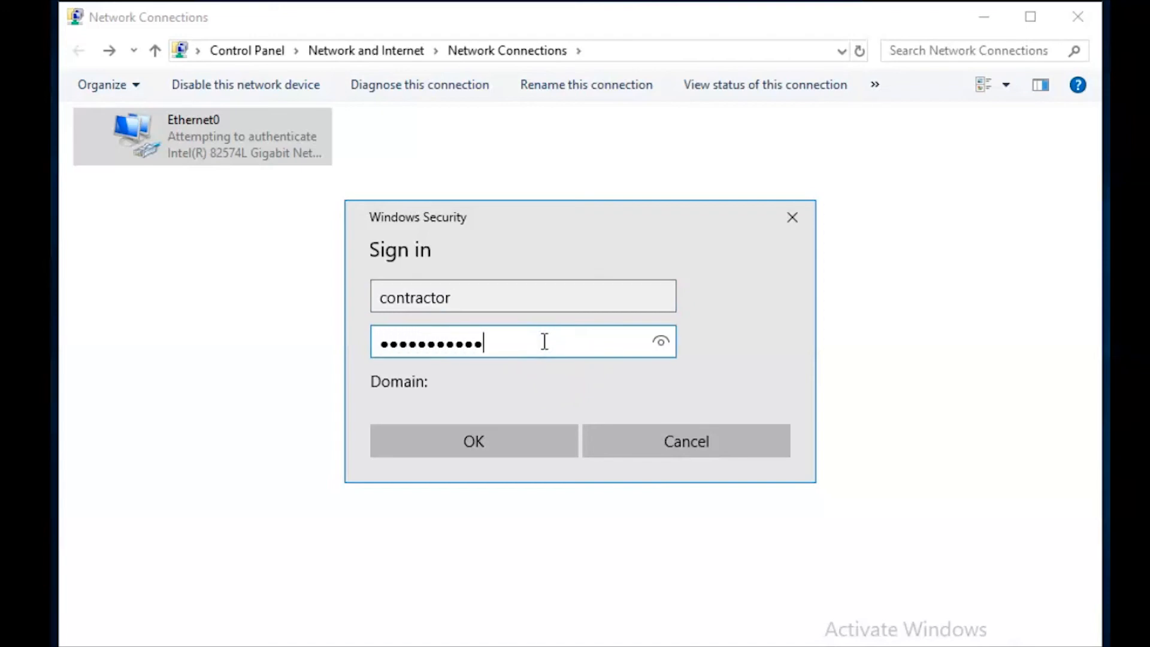
left_click(535, 436)
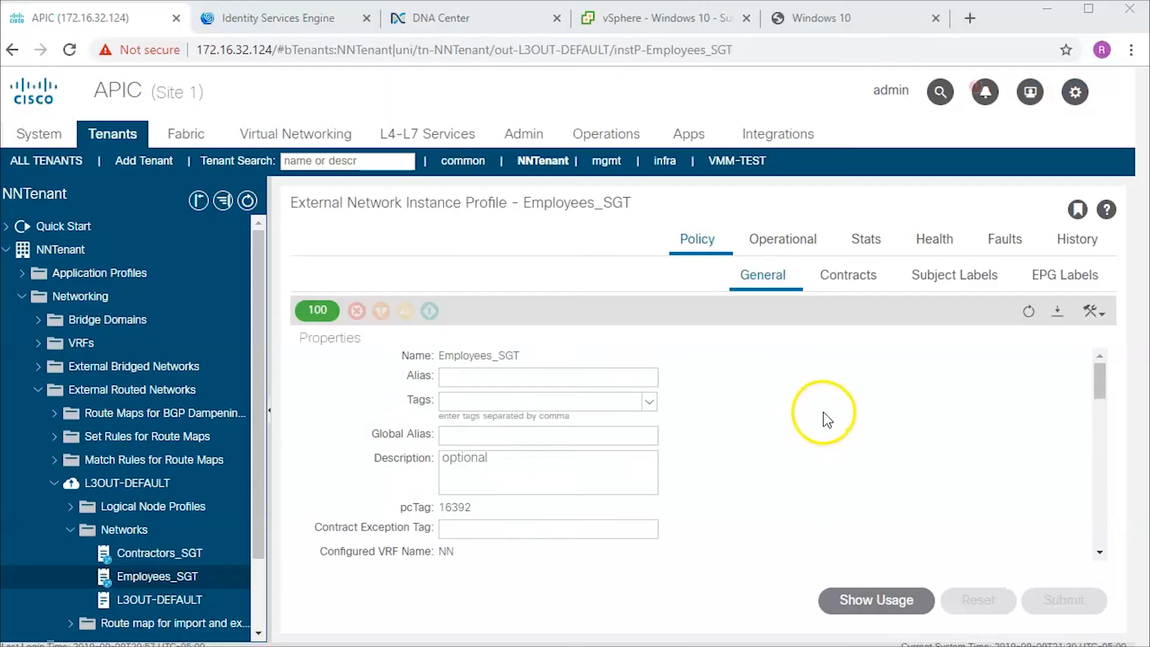
scroll(825, 419, "down", 5)
scroll(822, 425, "down", 2)
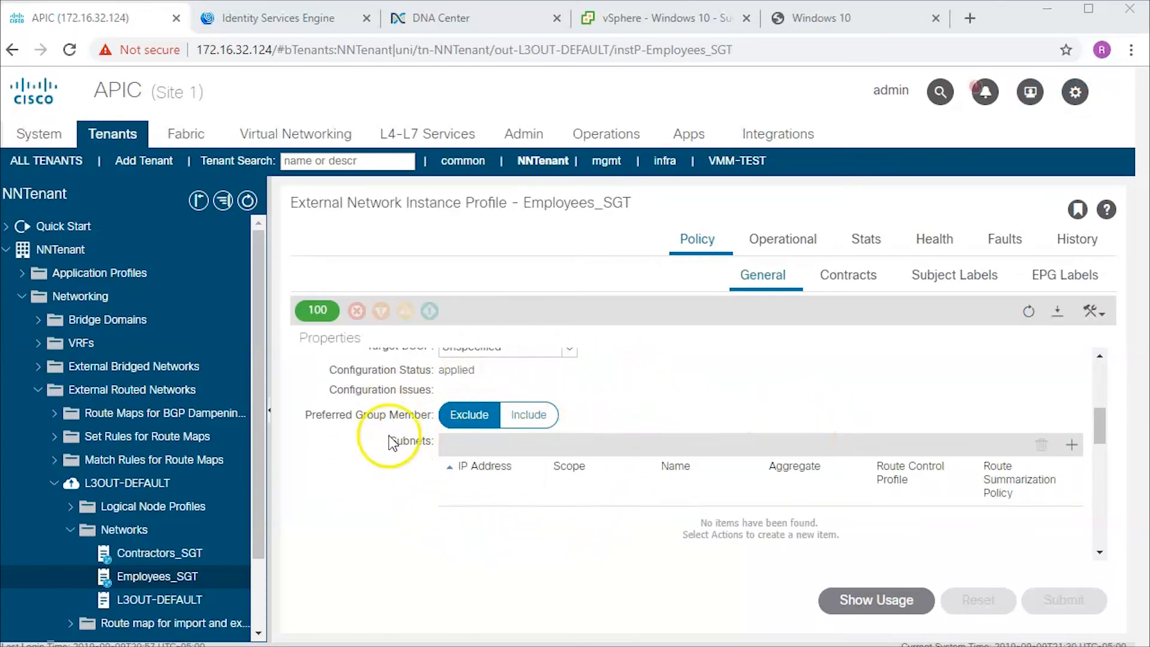
- View the Contractors_SGT profile in APIC, then ping 10.10.10.10 and 10.10.20.10 from Command Prompt
left_click(186, 560)
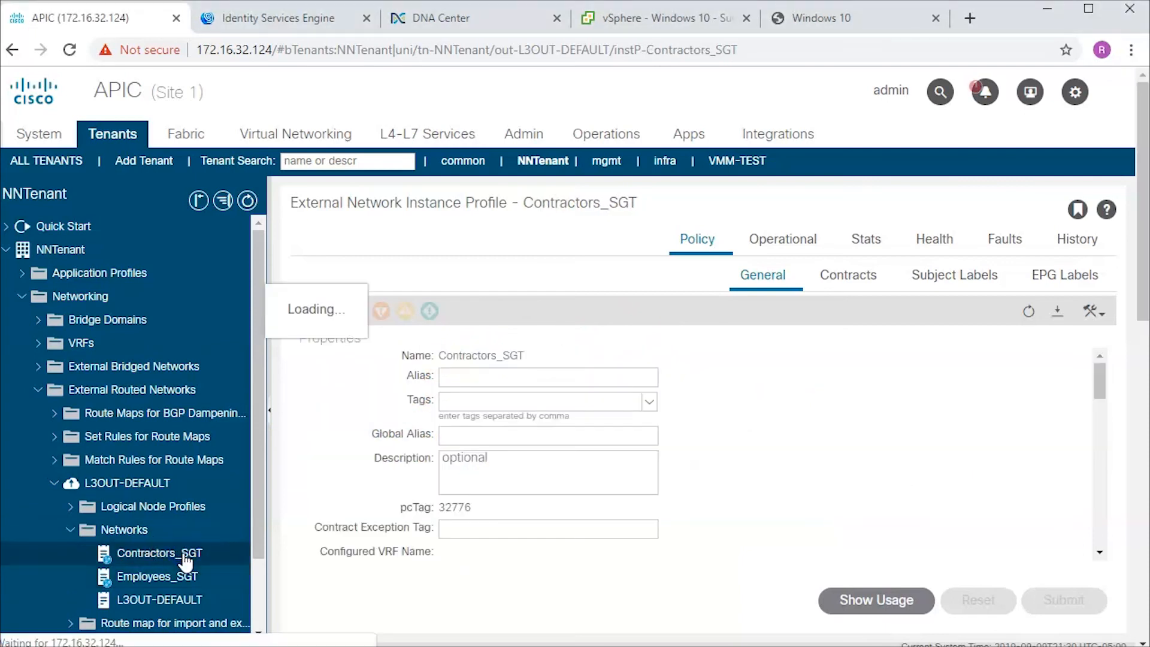
scroll(755, 477, "down", 5)
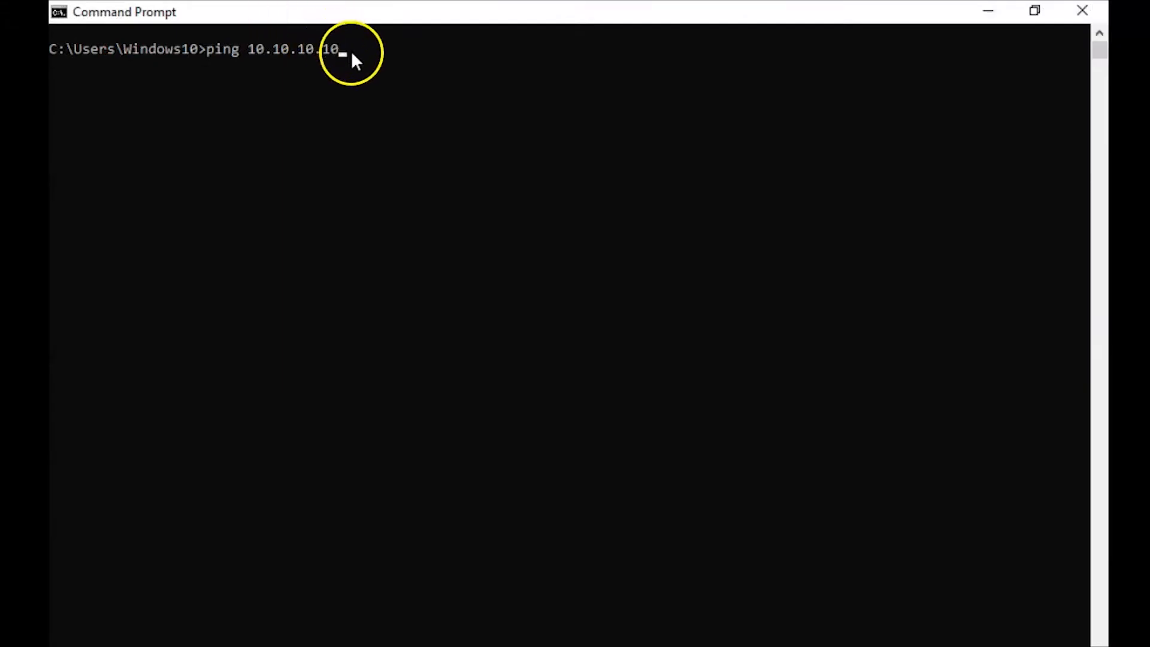
left_click(353, 54)
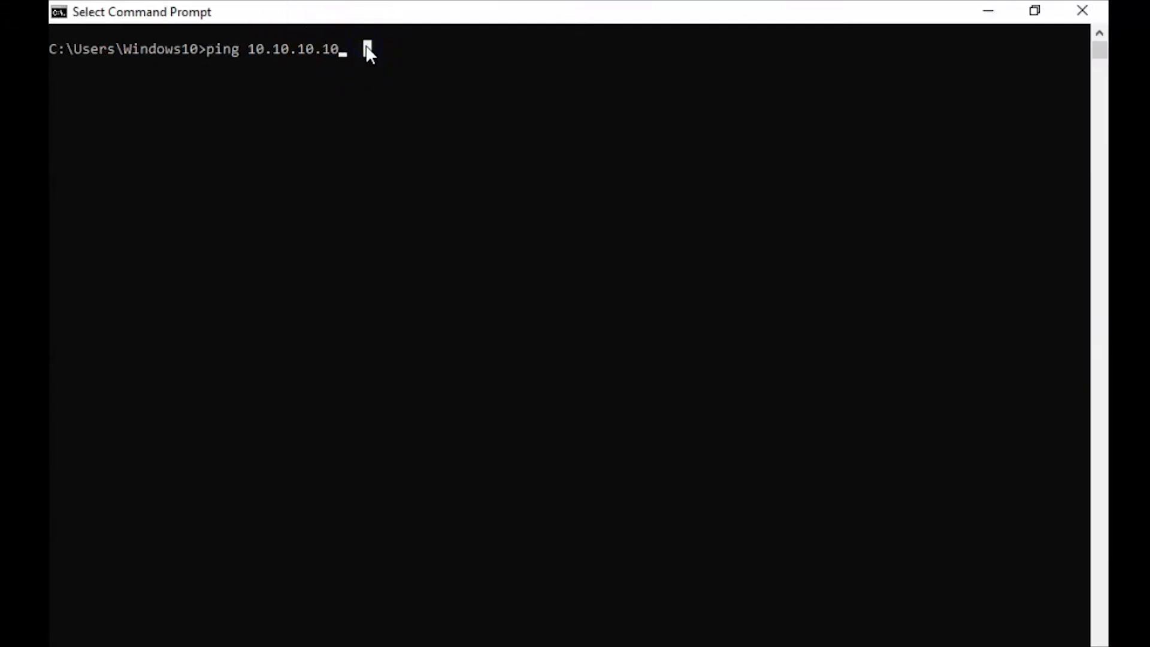
key("Escape")
key("Return")
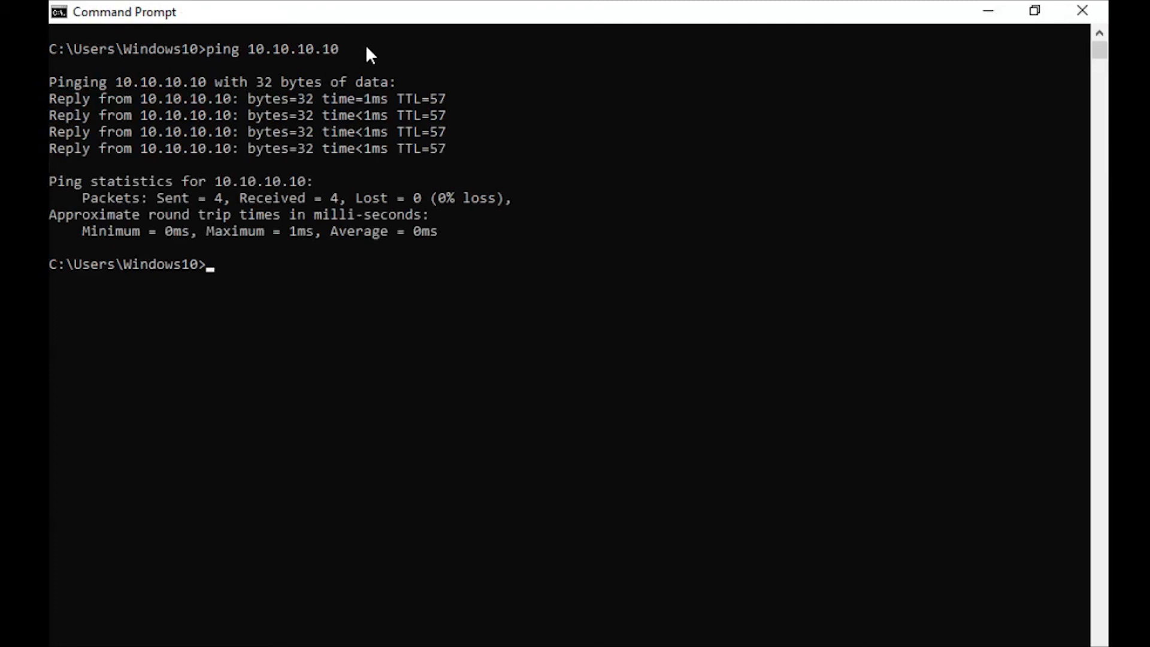
key("Up")
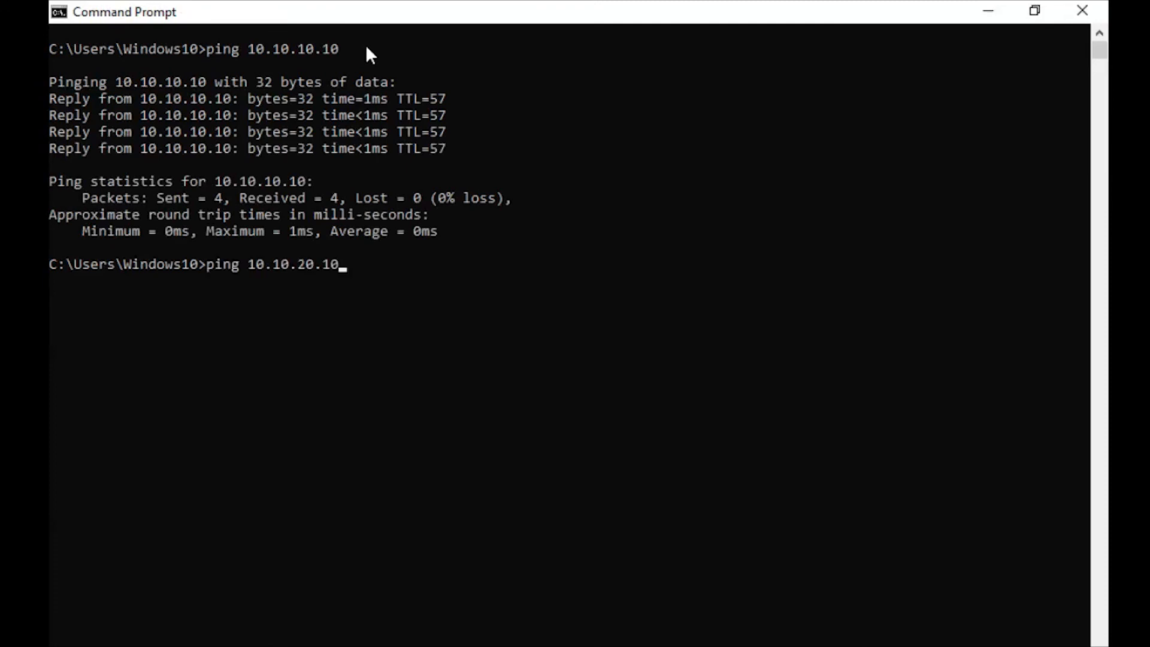
key("Return")
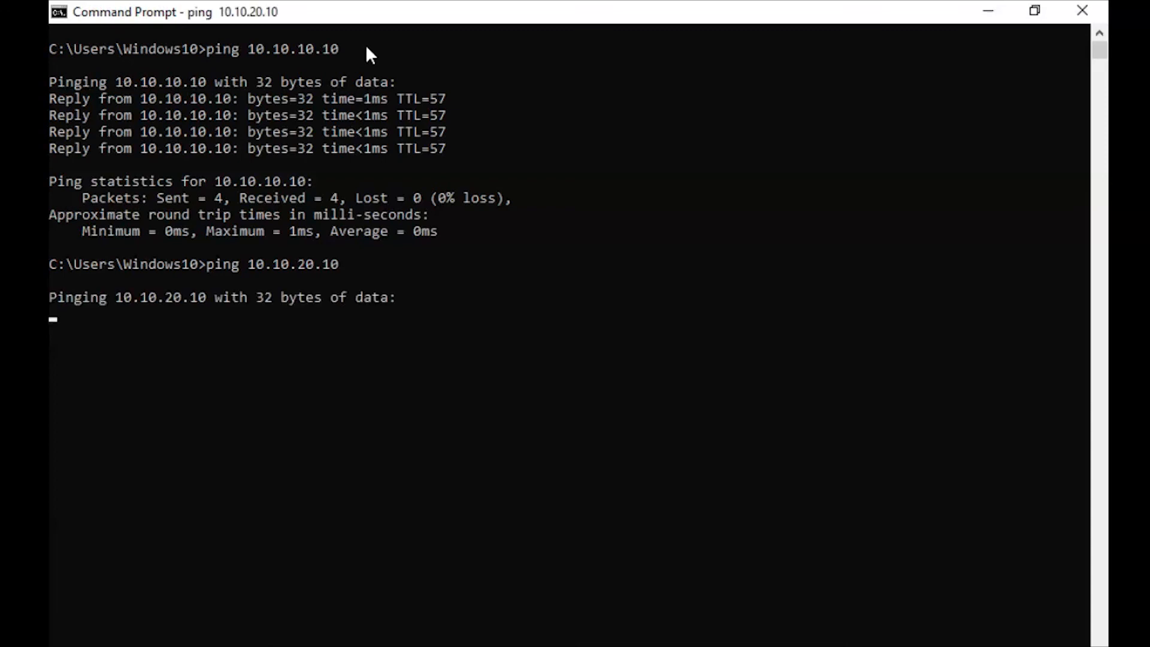